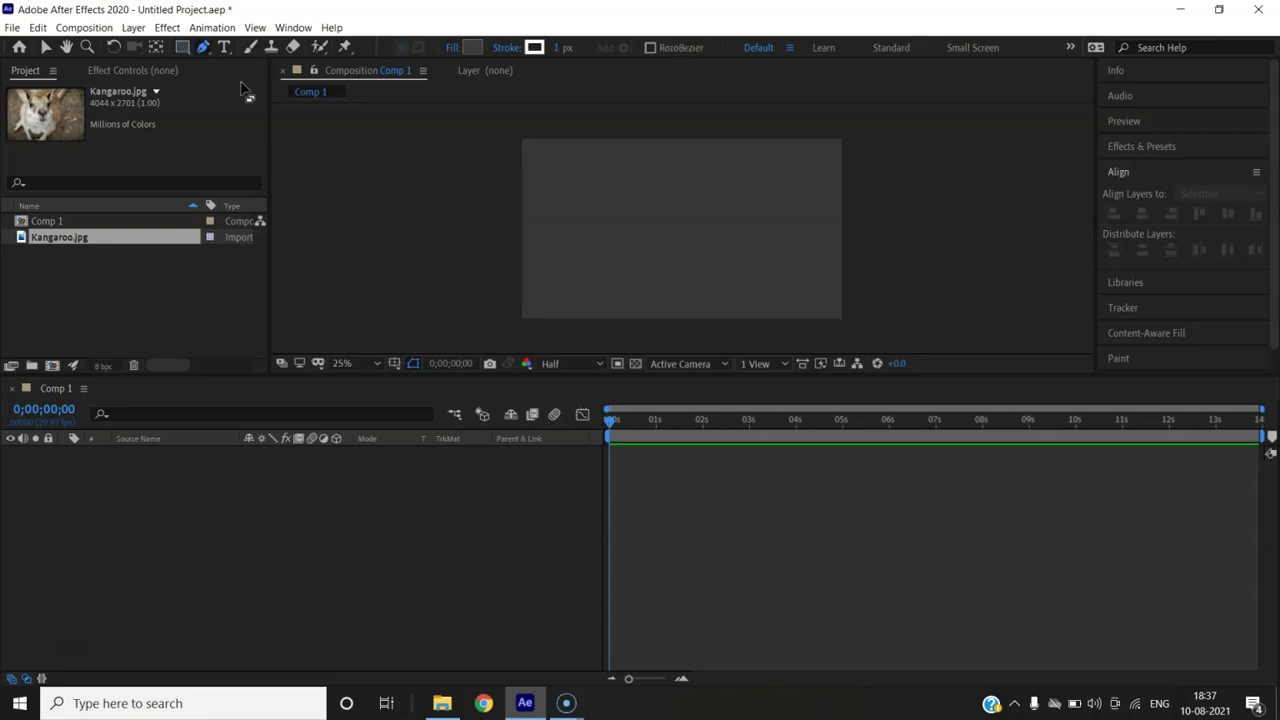
# - Draw a wide rectangle in the upper-left area of the composition and set its fill type to Solid Color
pyautogui.click(183, 47)
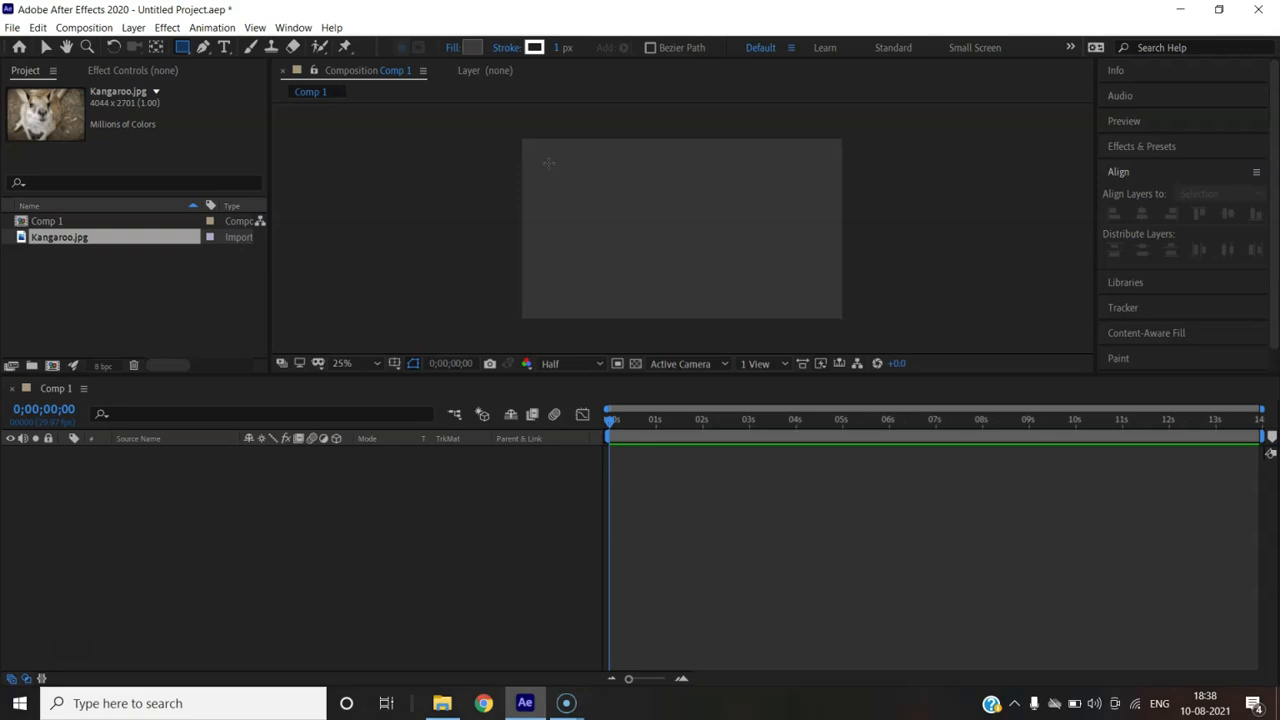
pyautogui.moveTo(548, 162); pyautogui.dragTo(723, 263)
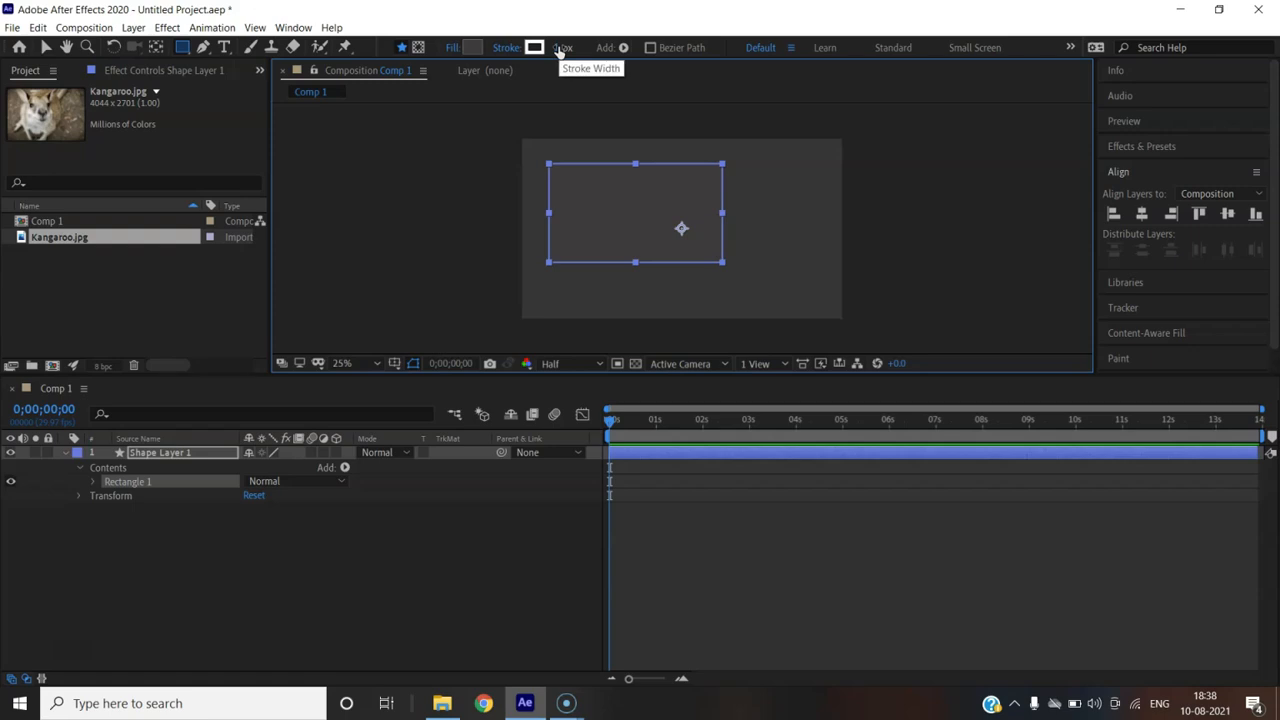
pyautogui.click(451, 48)
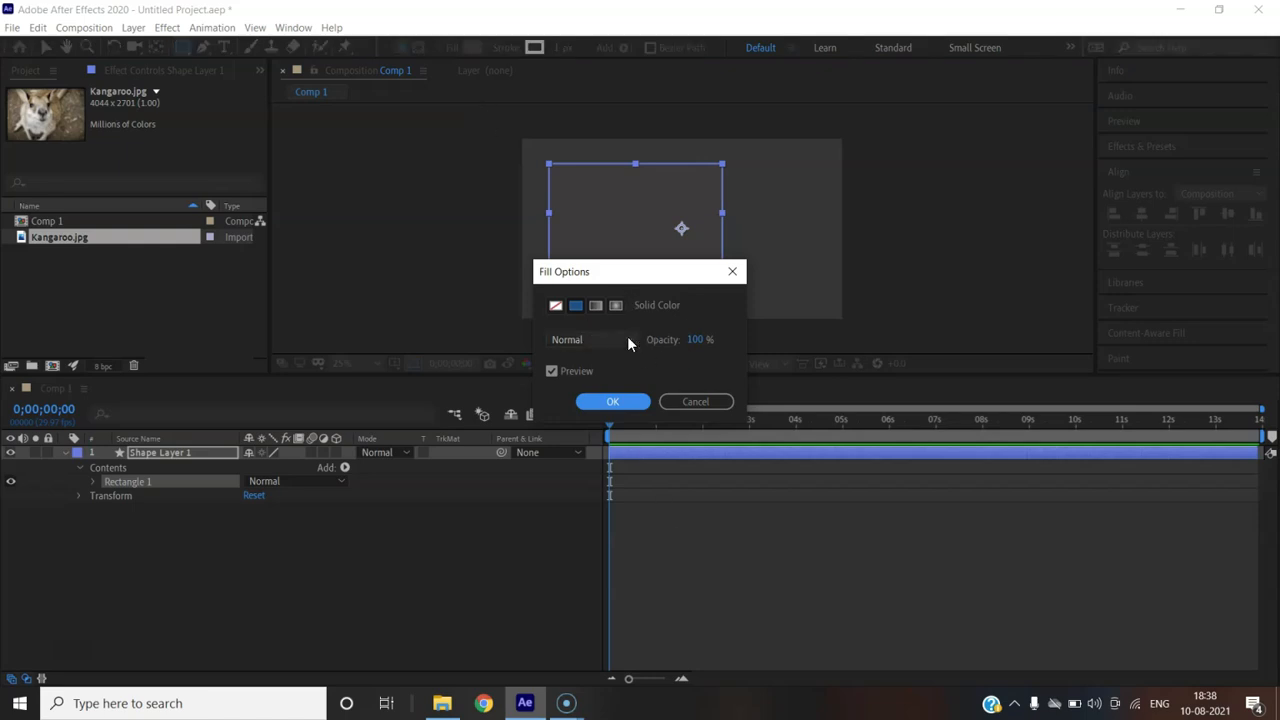
pyautogui.click(556, 307)
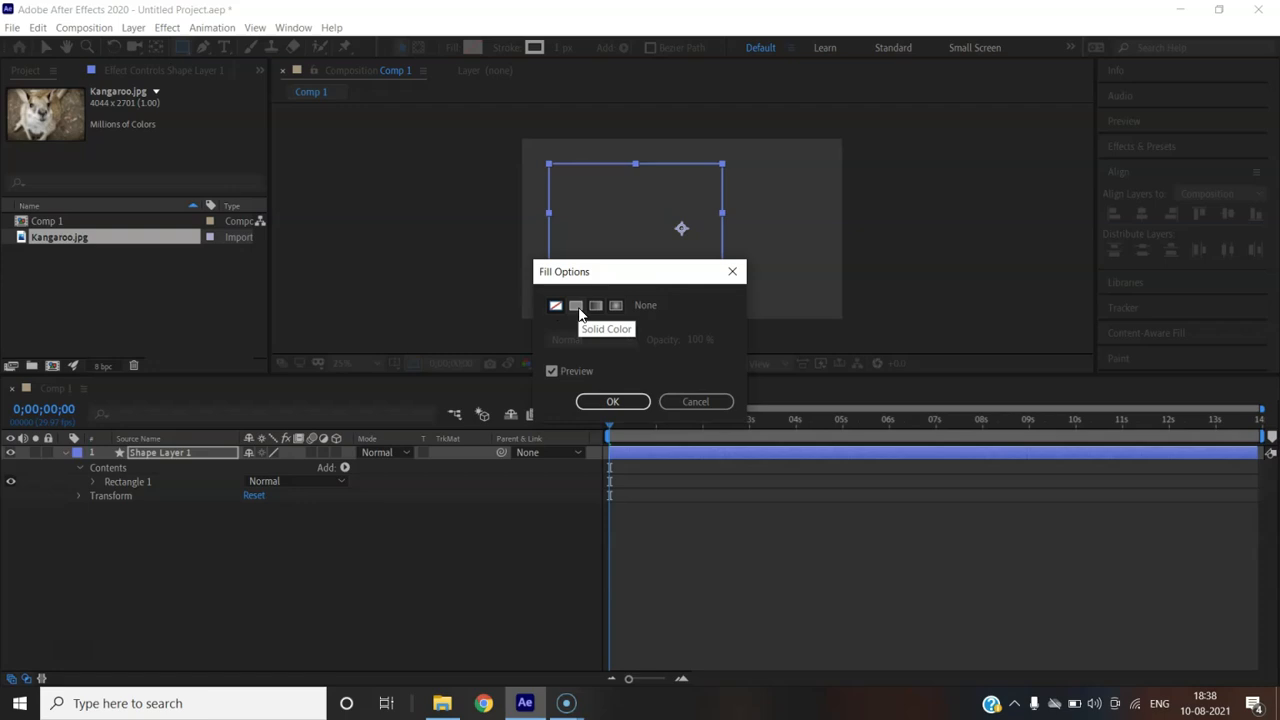
pyautogui.click(577, 308)
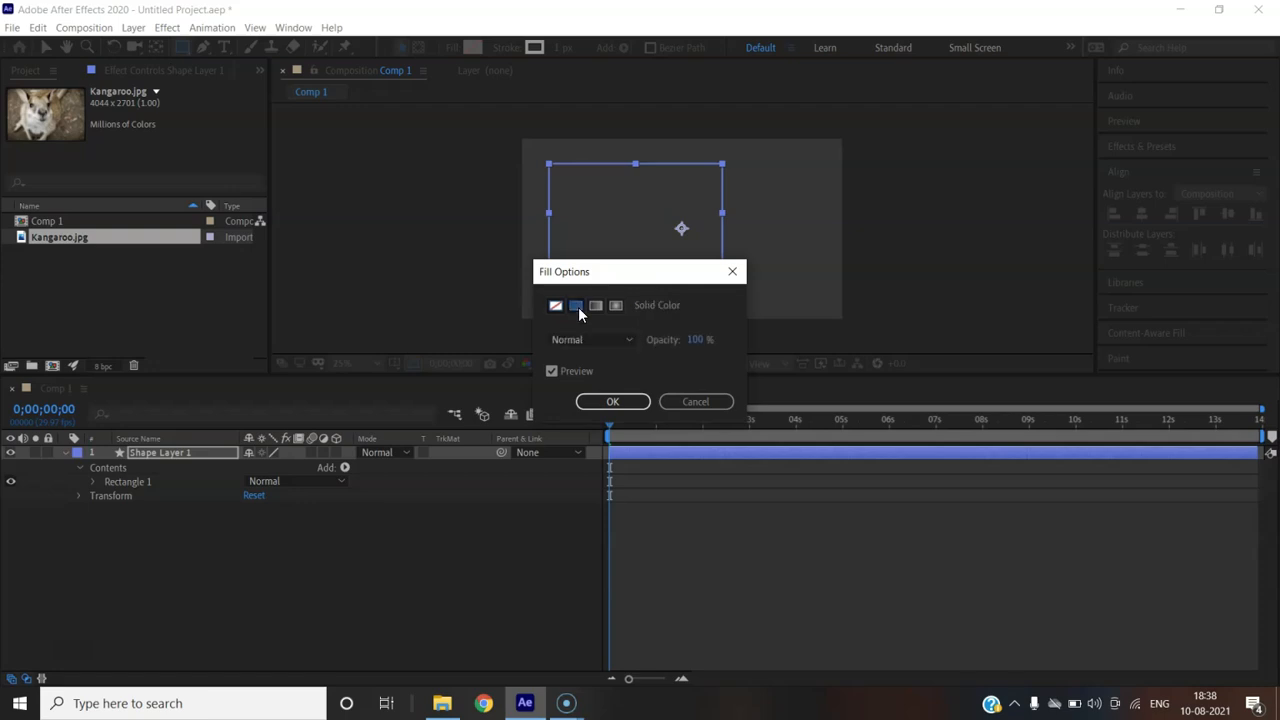
pyautogui.click(613, 402)
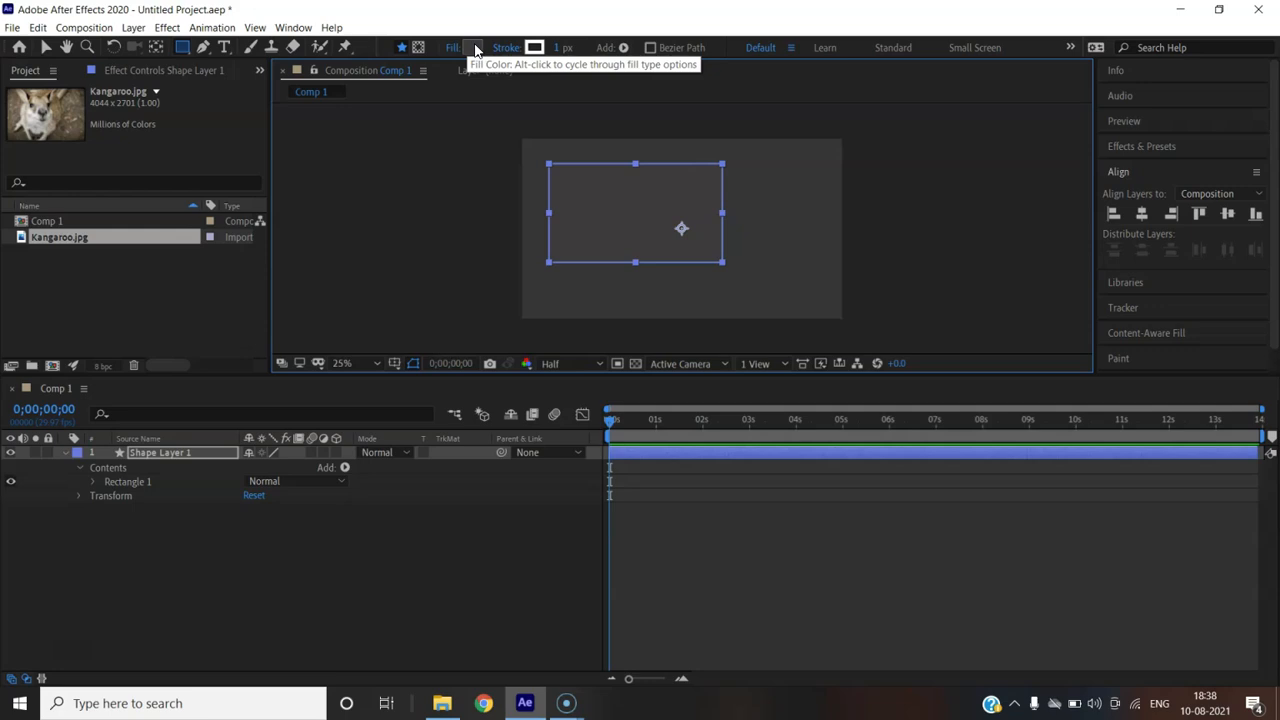
# - Change the rectangle's fill color to red F00F1E
pyautogui.click(473, 47)
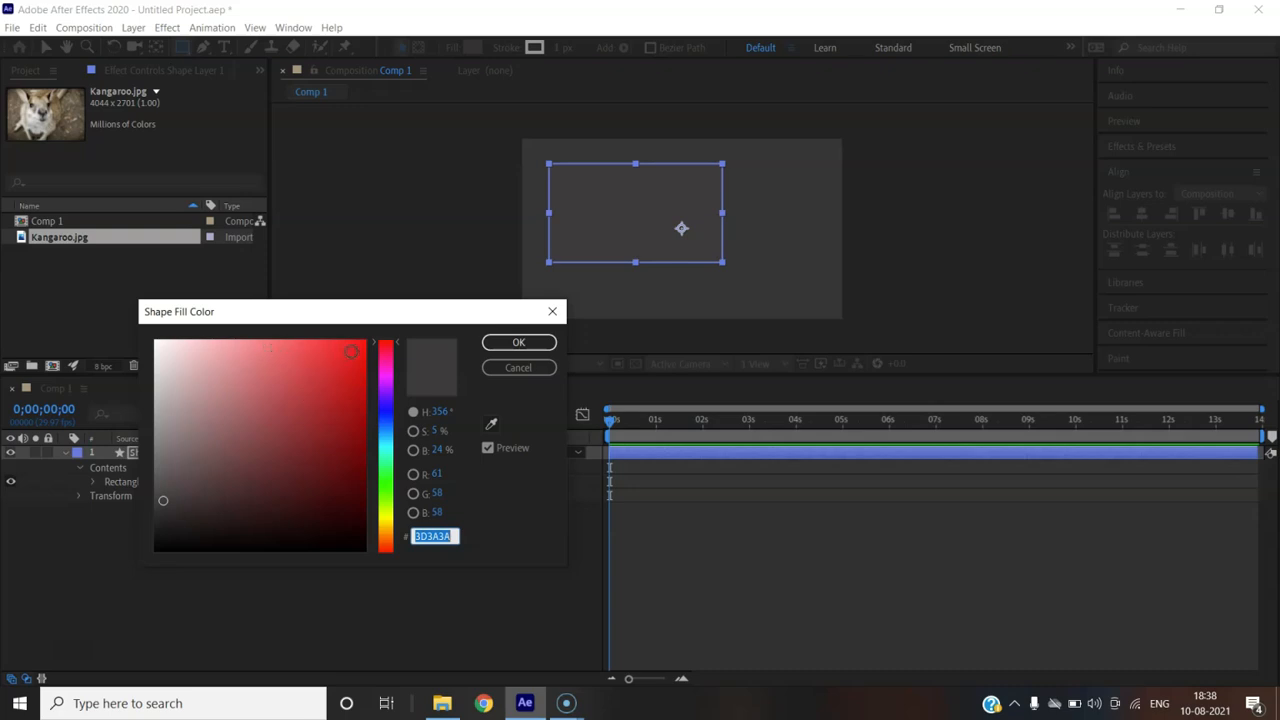
pyautogui.click(352, 352)
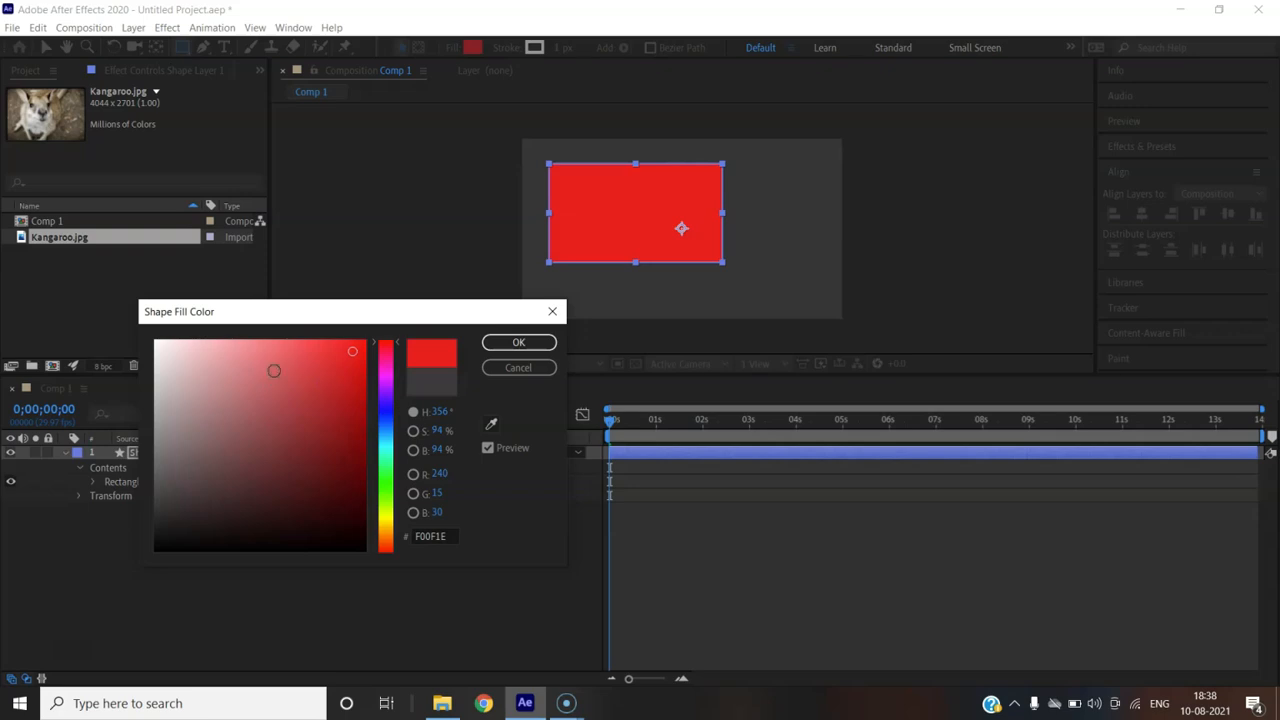
pyautogui.click(515, 343)
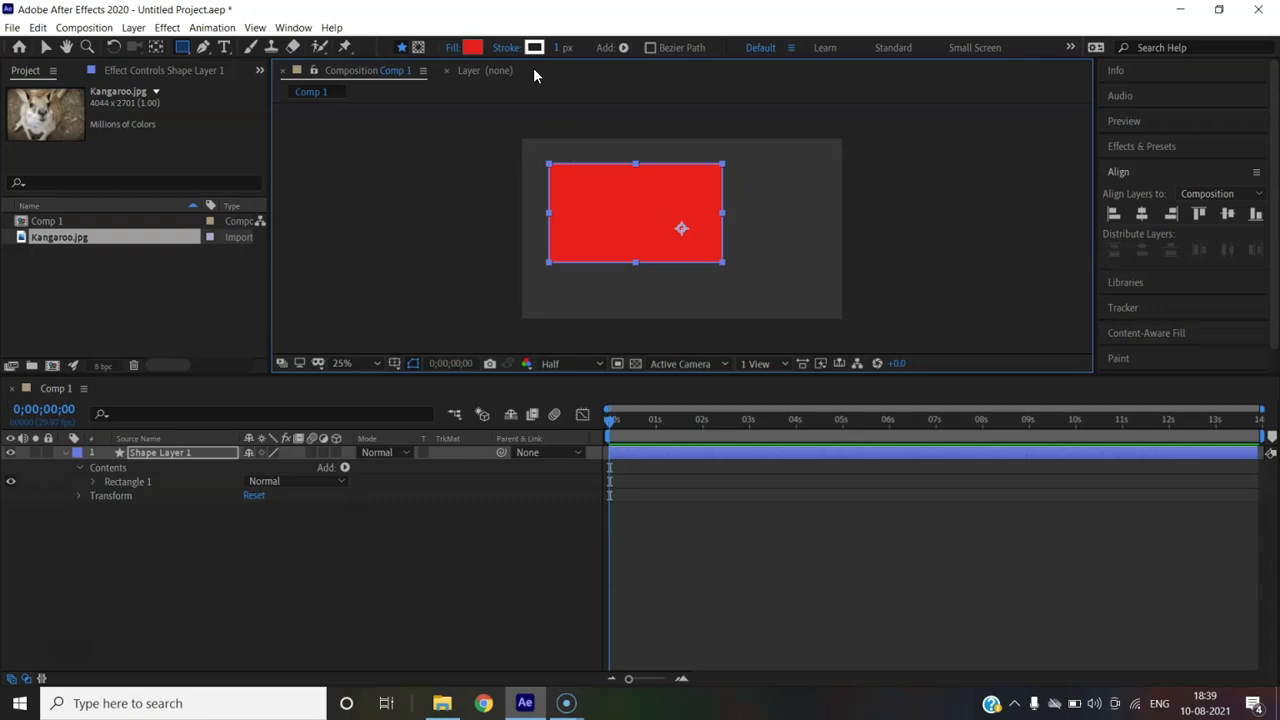
# - Give the rectangle a solid black stroke (010000) with a width of 22 px
pyautogui.click(515, 48)
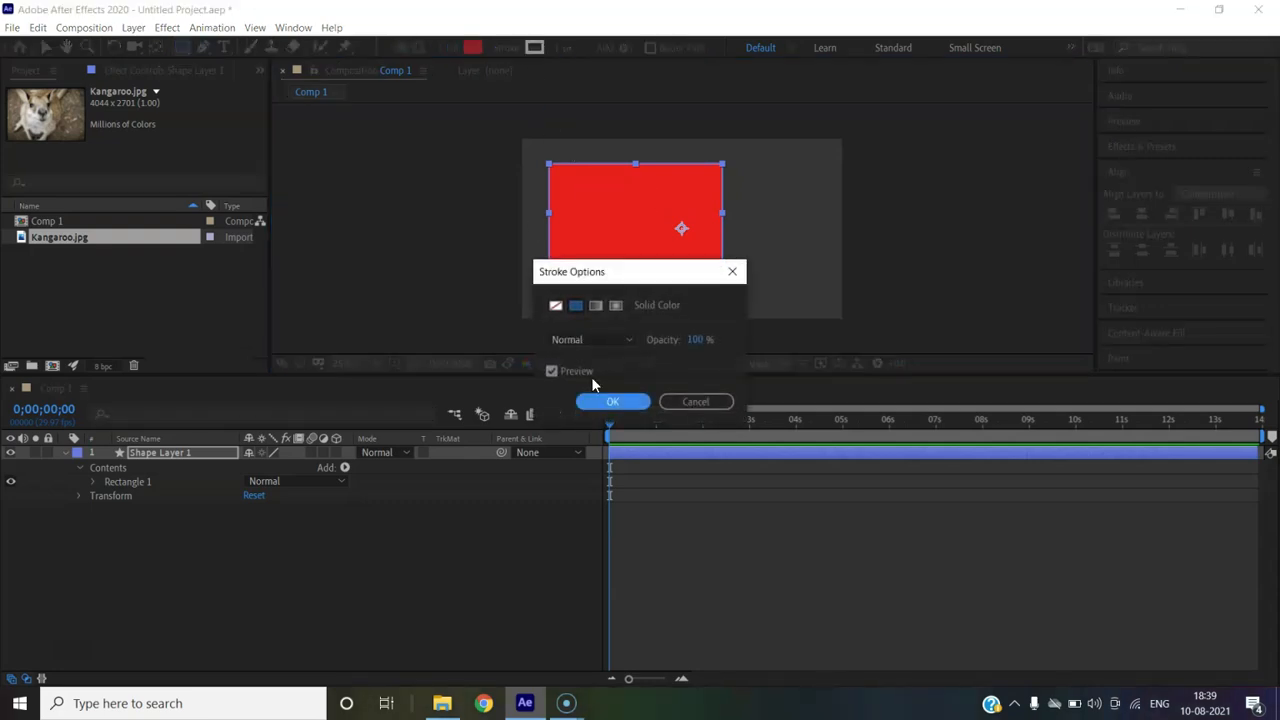
pyautogui.click(594, 401)
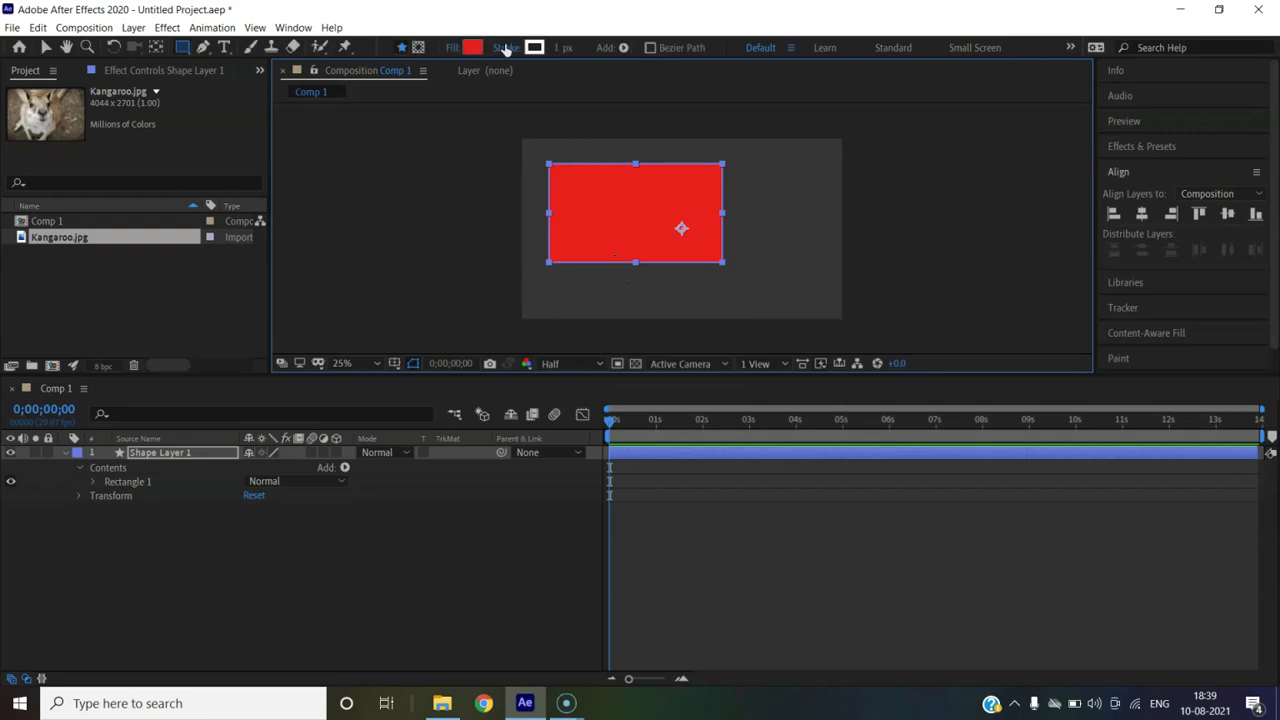
pyautogui.click(507, 48)
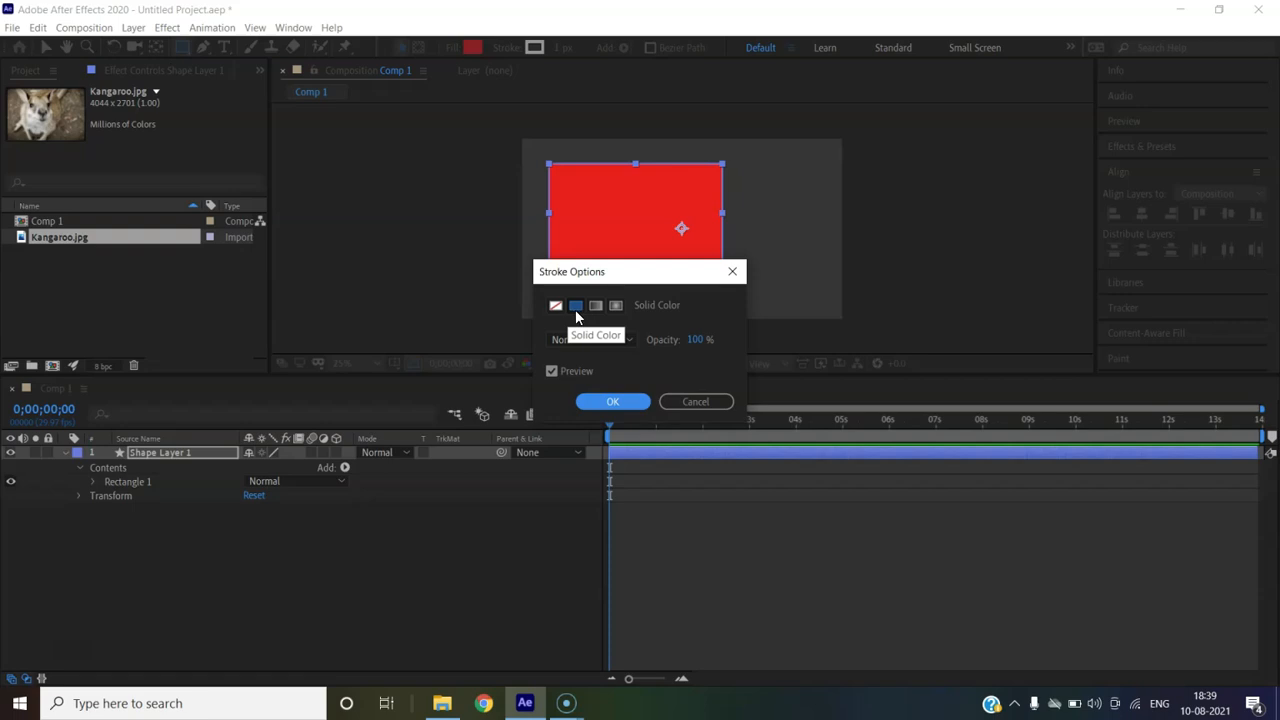
pyautogui.click(608, 403)
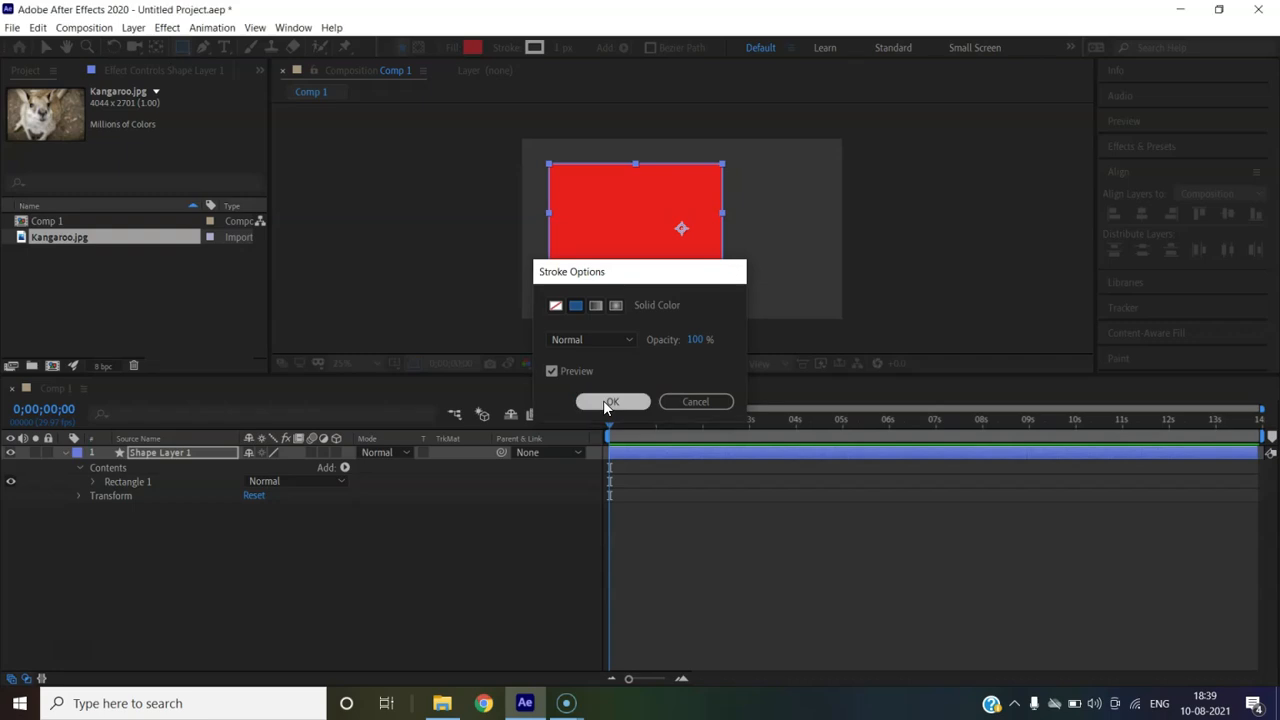
pyautogui.click(542, 52)
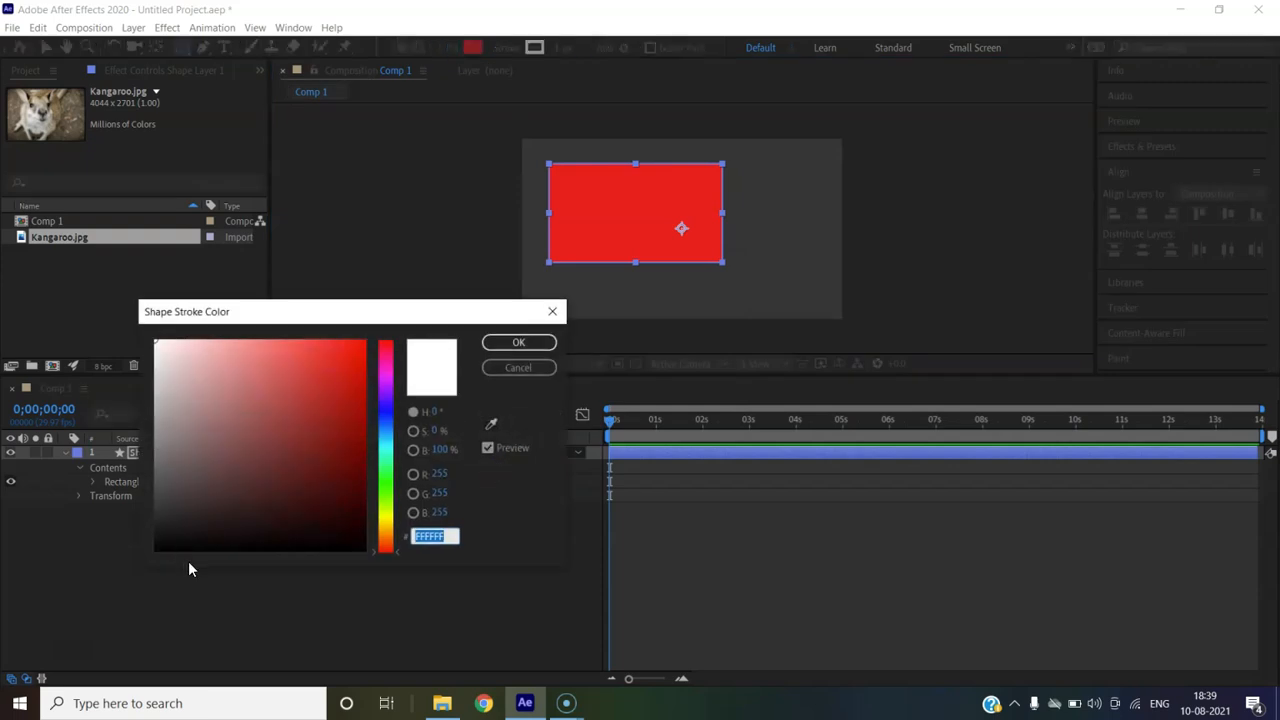
pyautogui.click(295, 550)
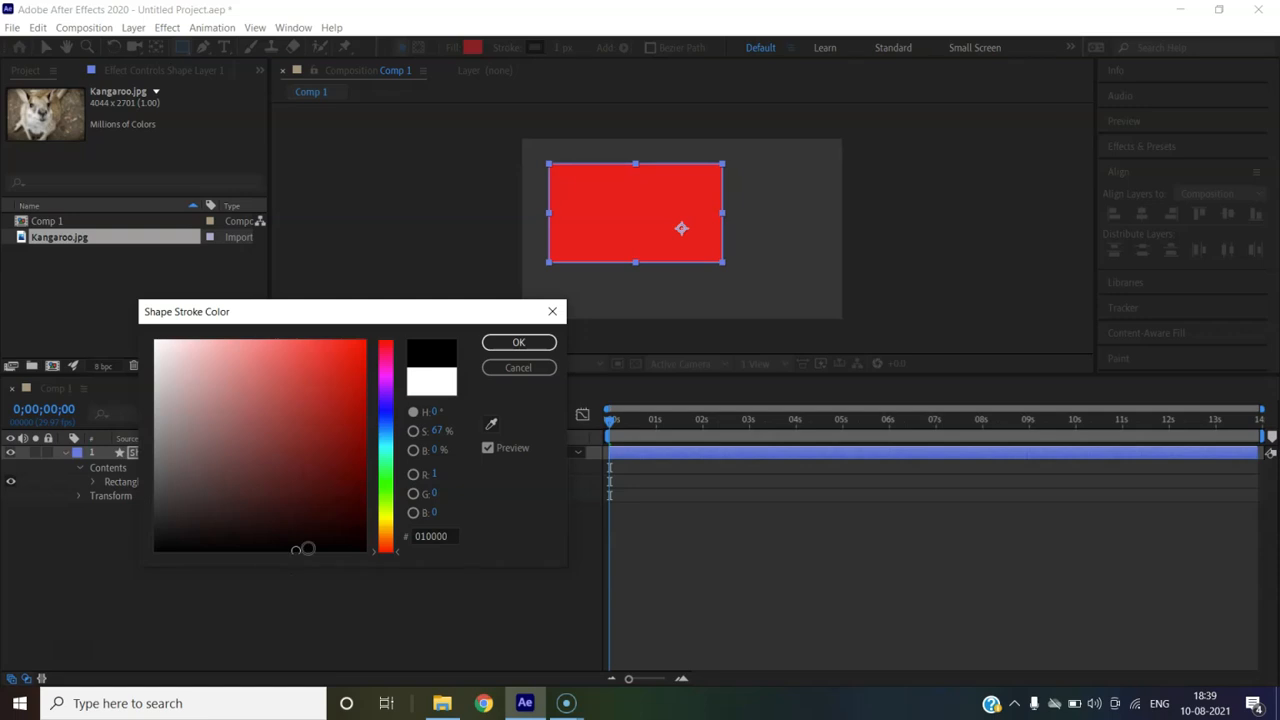
pyautogui.click(519, 344)
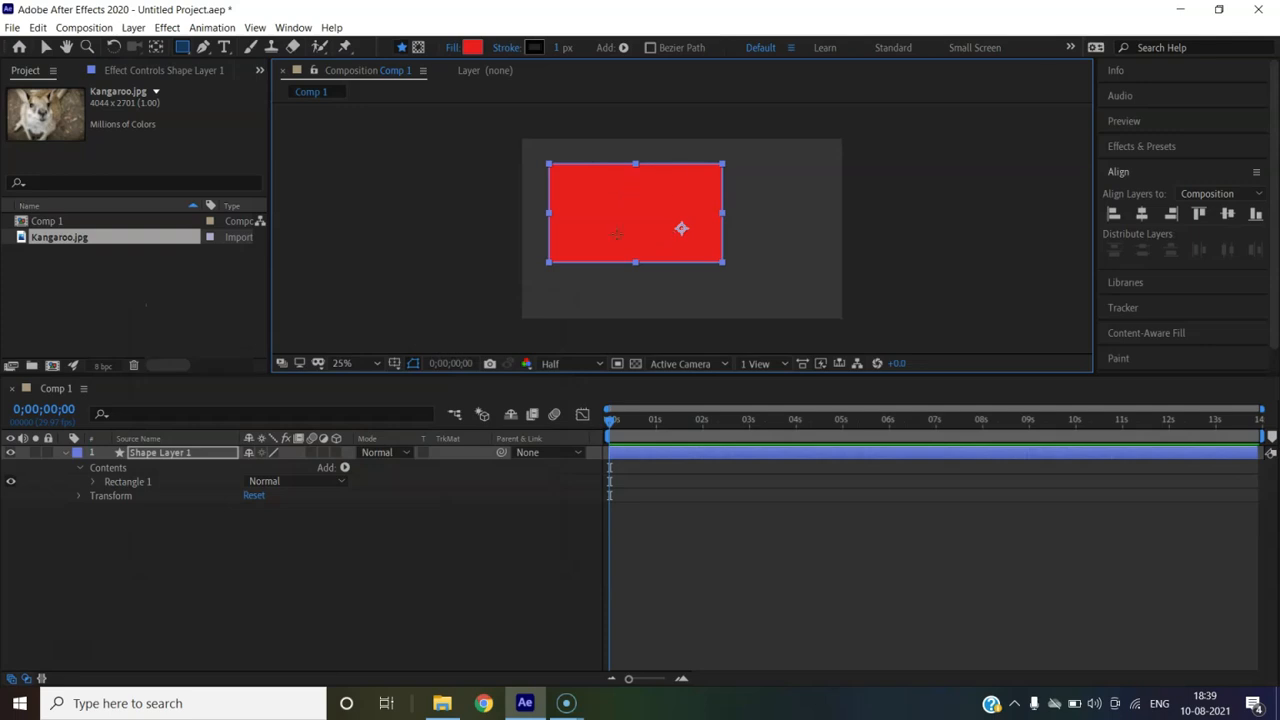
pyautogui.click(559, 49)
pyautogui.moveTo(559, 48)
pyautogui.mouseDown()
pyautogui.moveTo(632, 48)
pyautogui.moveTo(575, 48)
pyautogui.mouseUp()
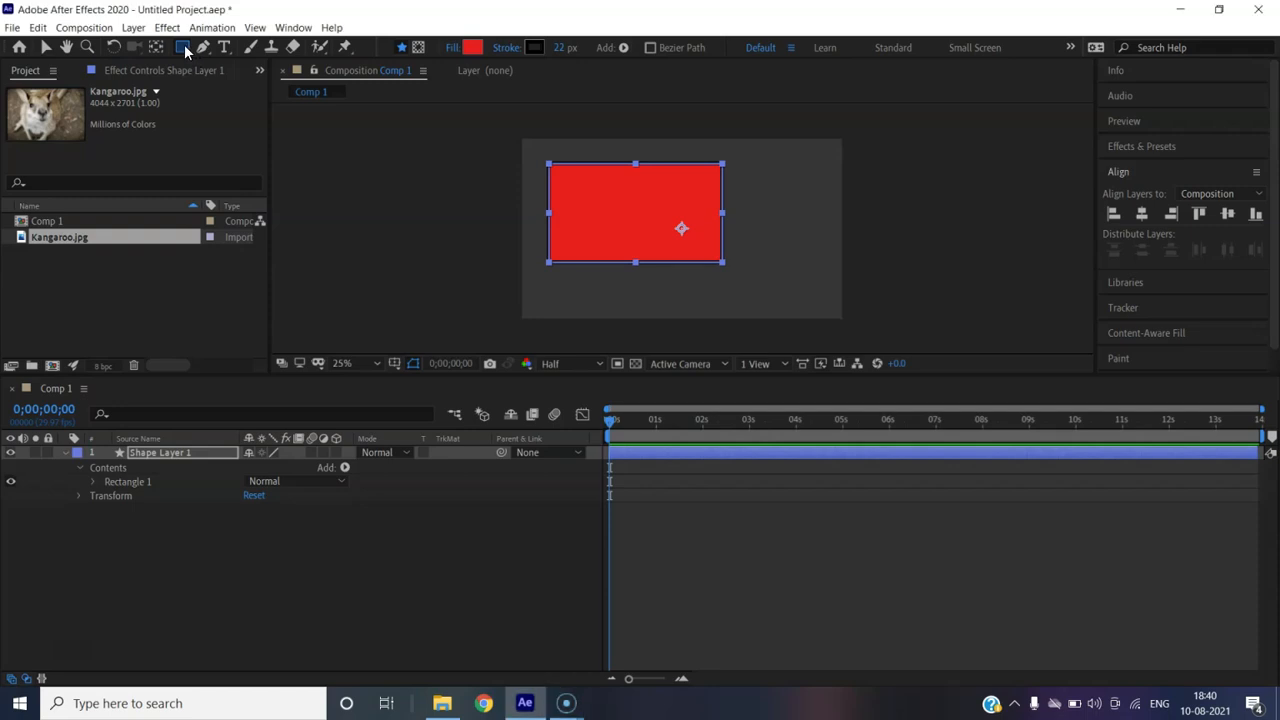
# - Draw a circle with the Ellipse tool in the rectangle's shape layer and move it to the right of the rectangle
pyautogui.click(184, 48)
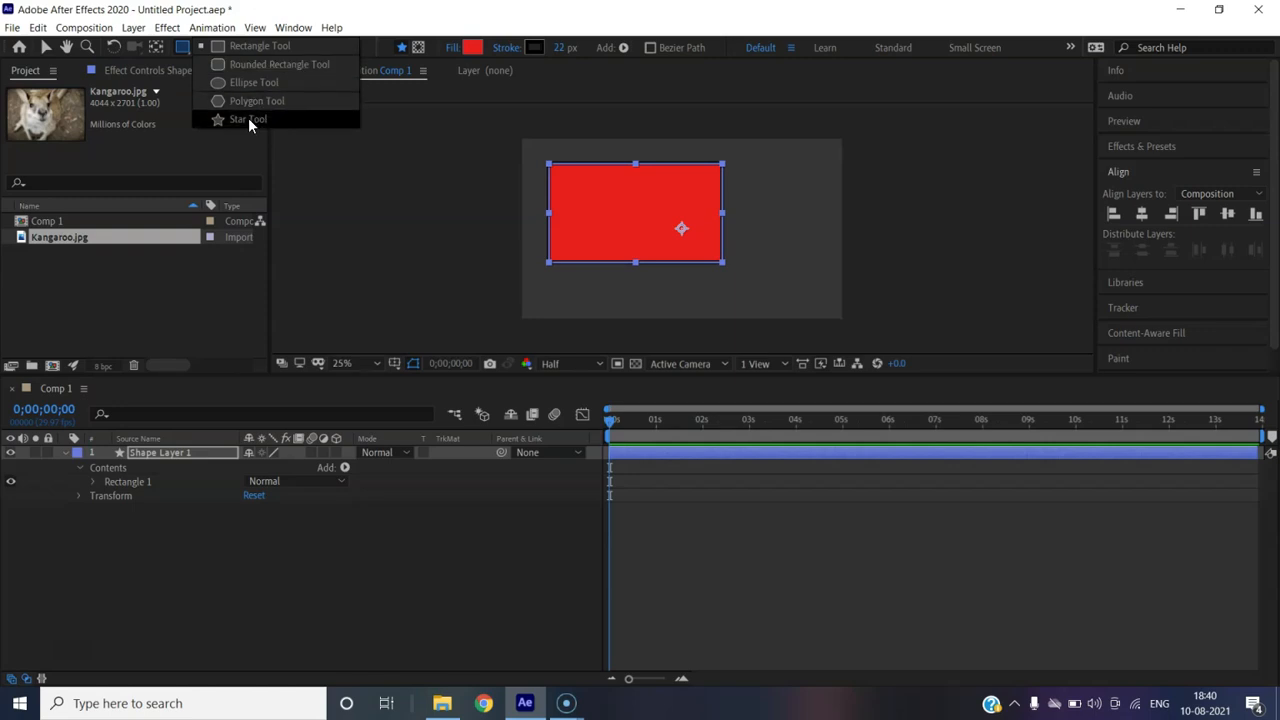
pyautogui.click(272, 83)
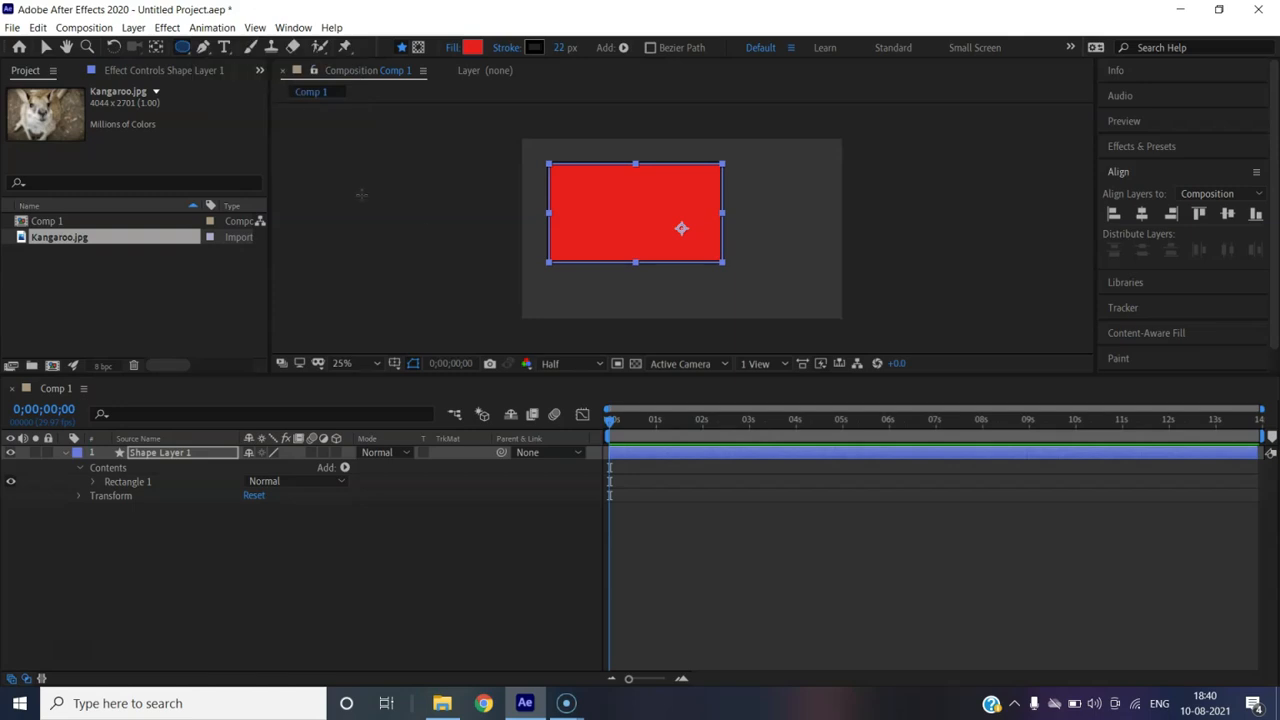
pyautogui.moveTo(601, 197); pyautogui.dragTo(676, 266)
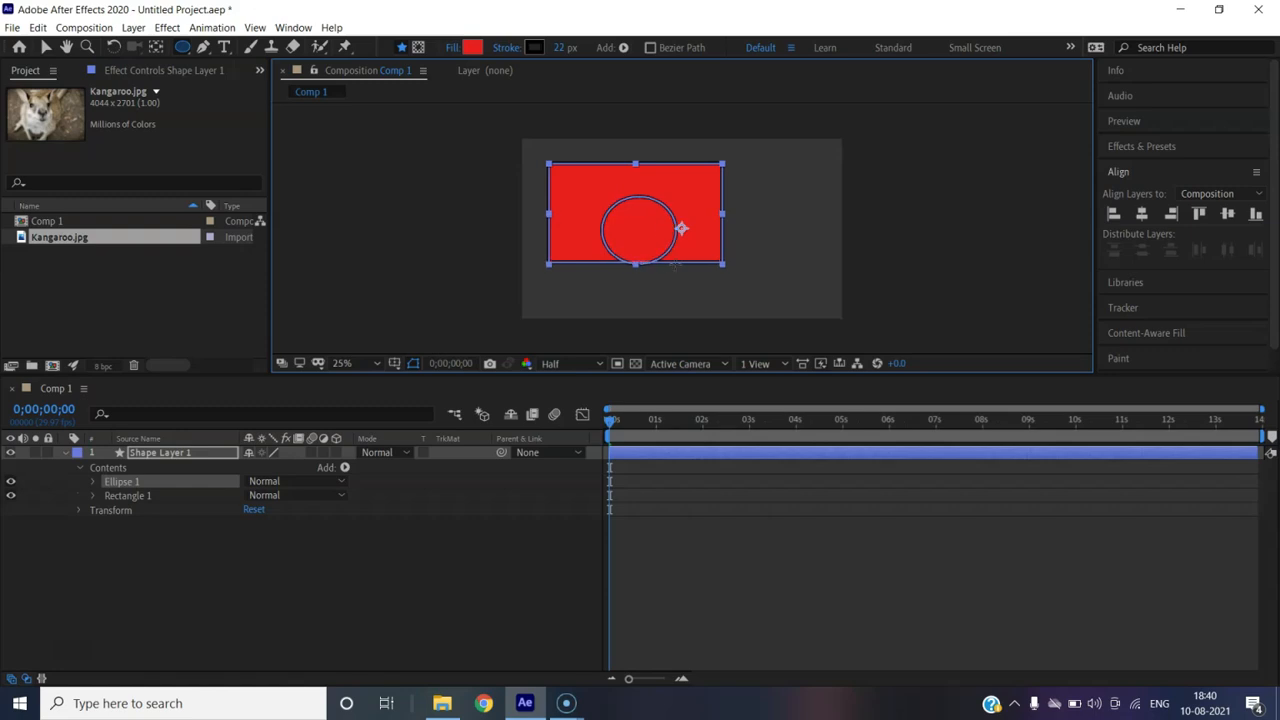
pyautogui.click(45, 48)
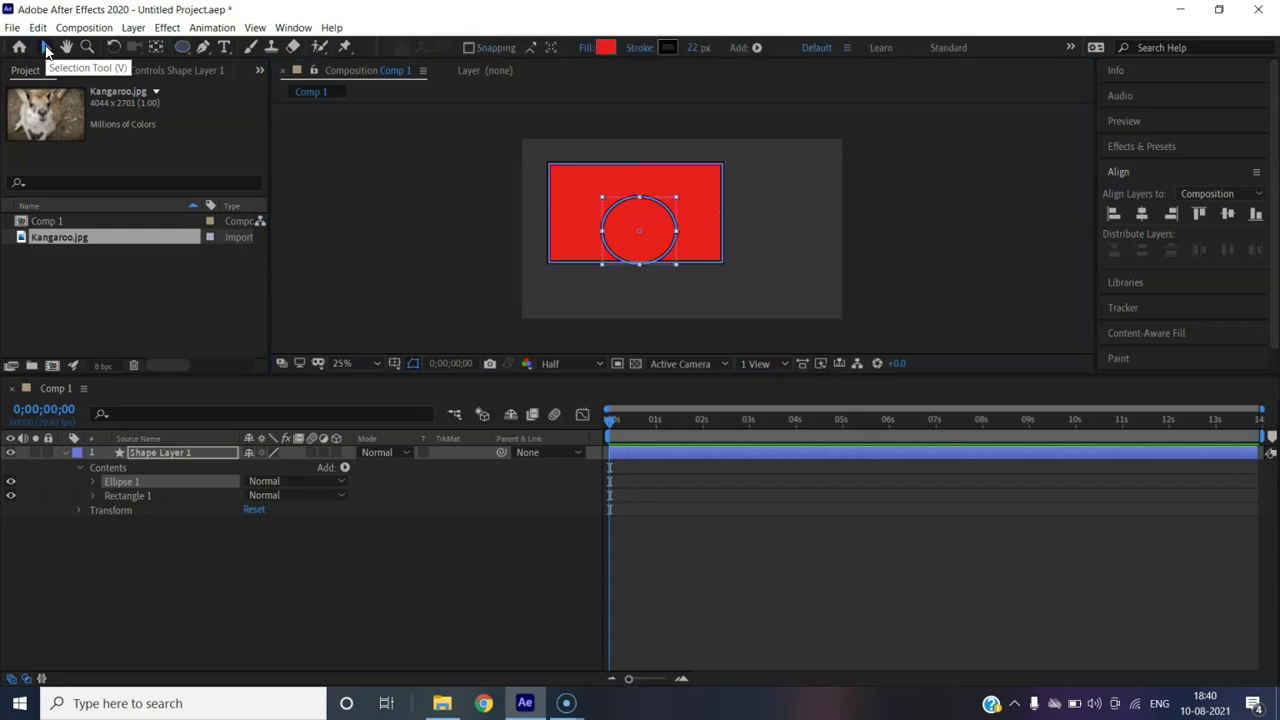
pyautogui.moveTo(656, 228); pyautogui.dragTo(791, 207)
# - With no layer selected, draw a small square overlapping the large rectangle's lower edge on a new shape layer
pyautogui.click(781, 280)
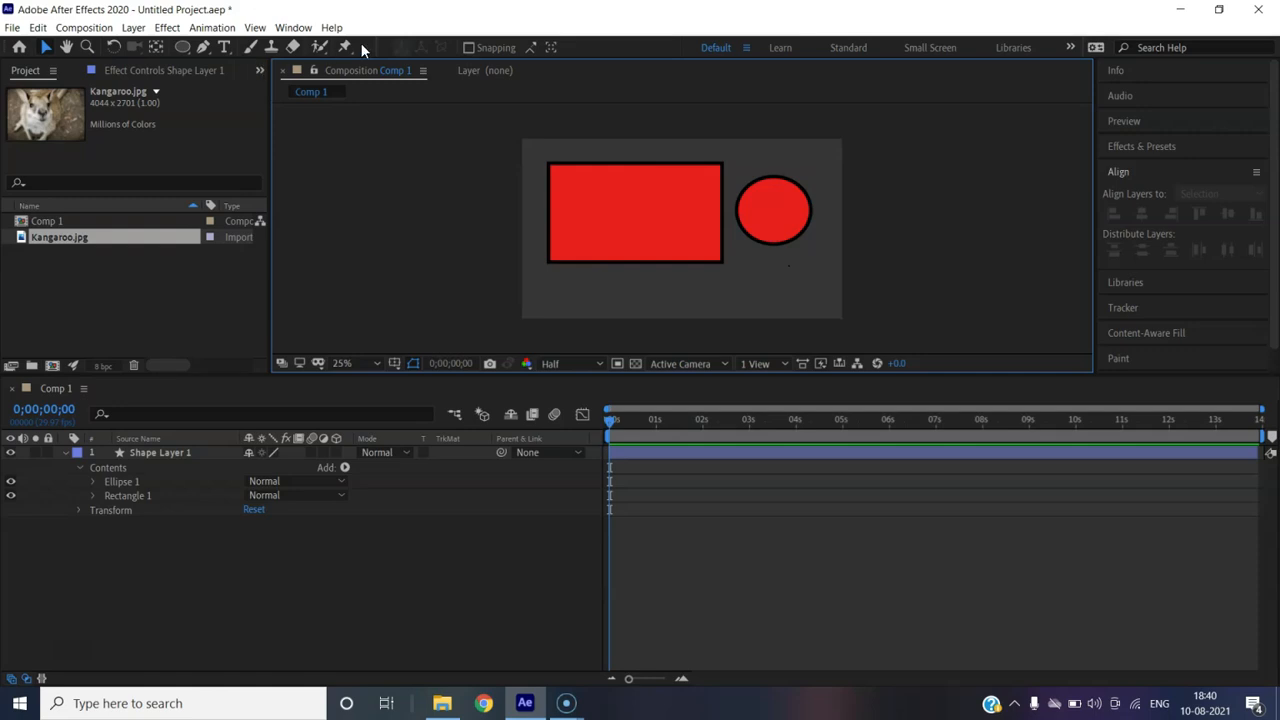
pyautogui.click(181, 47)
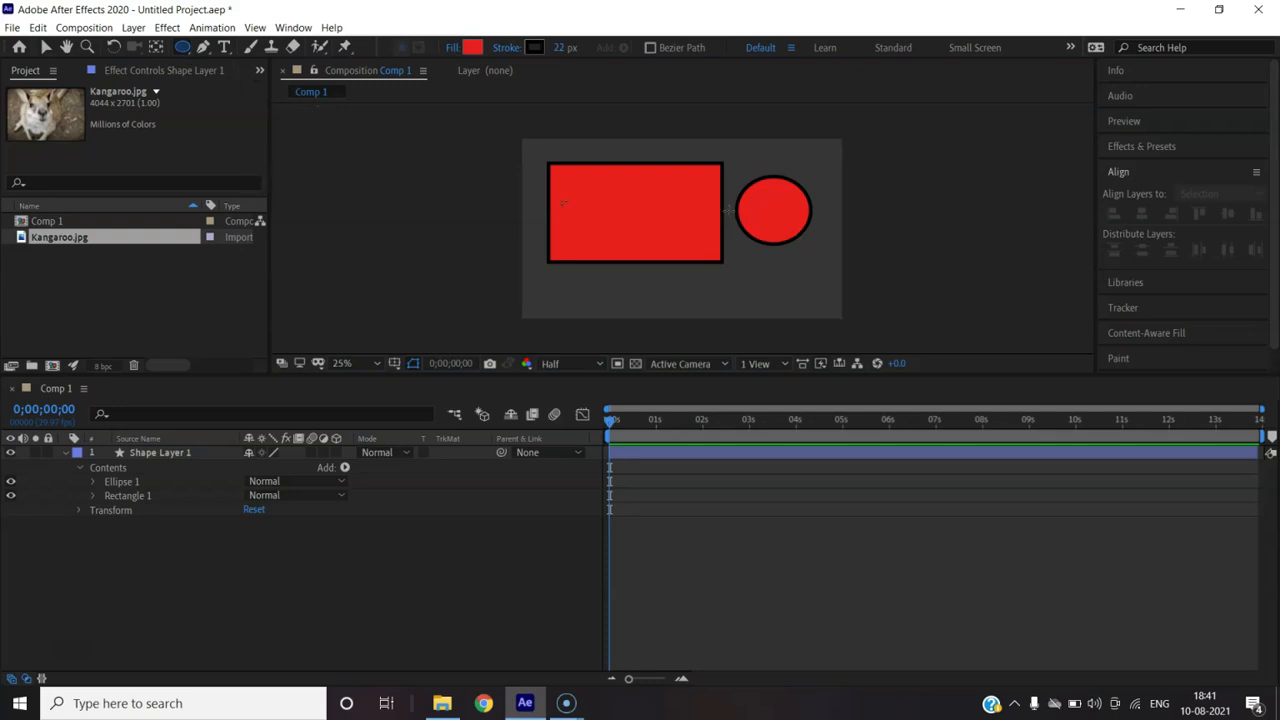
pyautogui.click(186, 50)
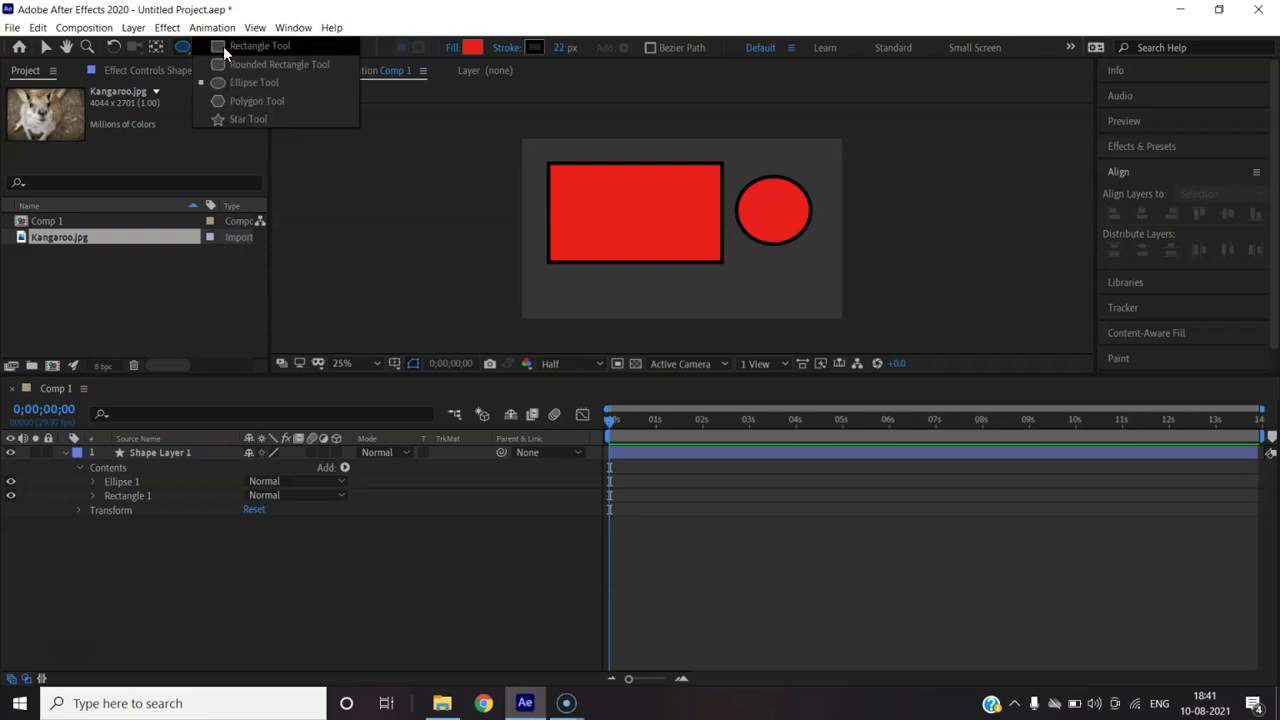
pyautogui.click(228, 46)
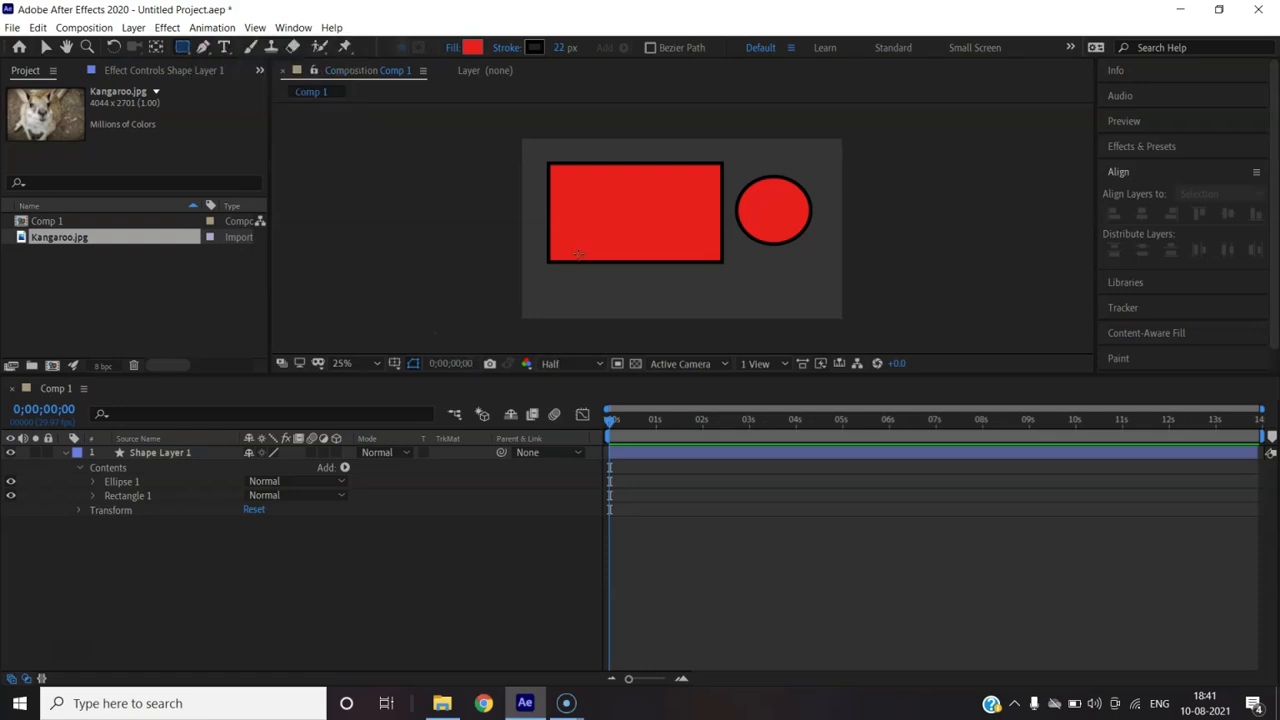
pyautogui.moveTo(575, 230); pyautogui.dragTo(645, 240)
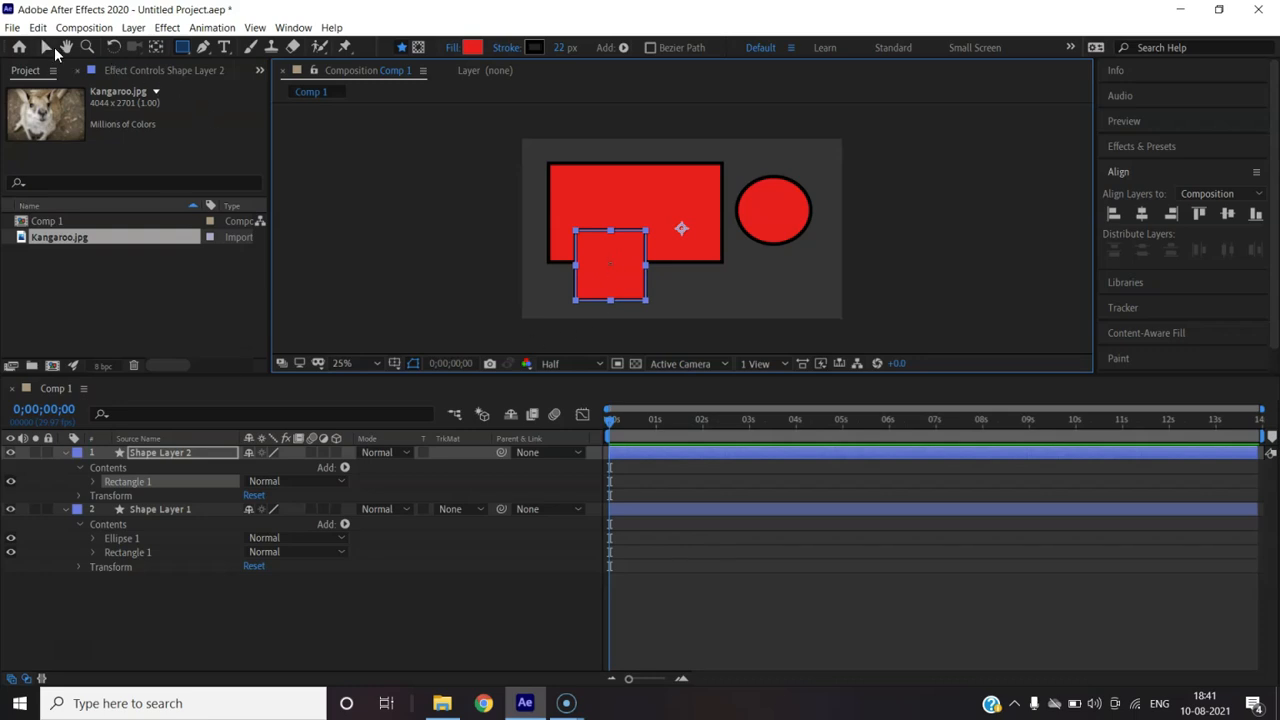
# - Add a circle to the right of the small square within the same shape layer
pyautogui.click(185, 44)
pyautogui.moveTo(185, 44); pyautogui.dragTo(293, 87)
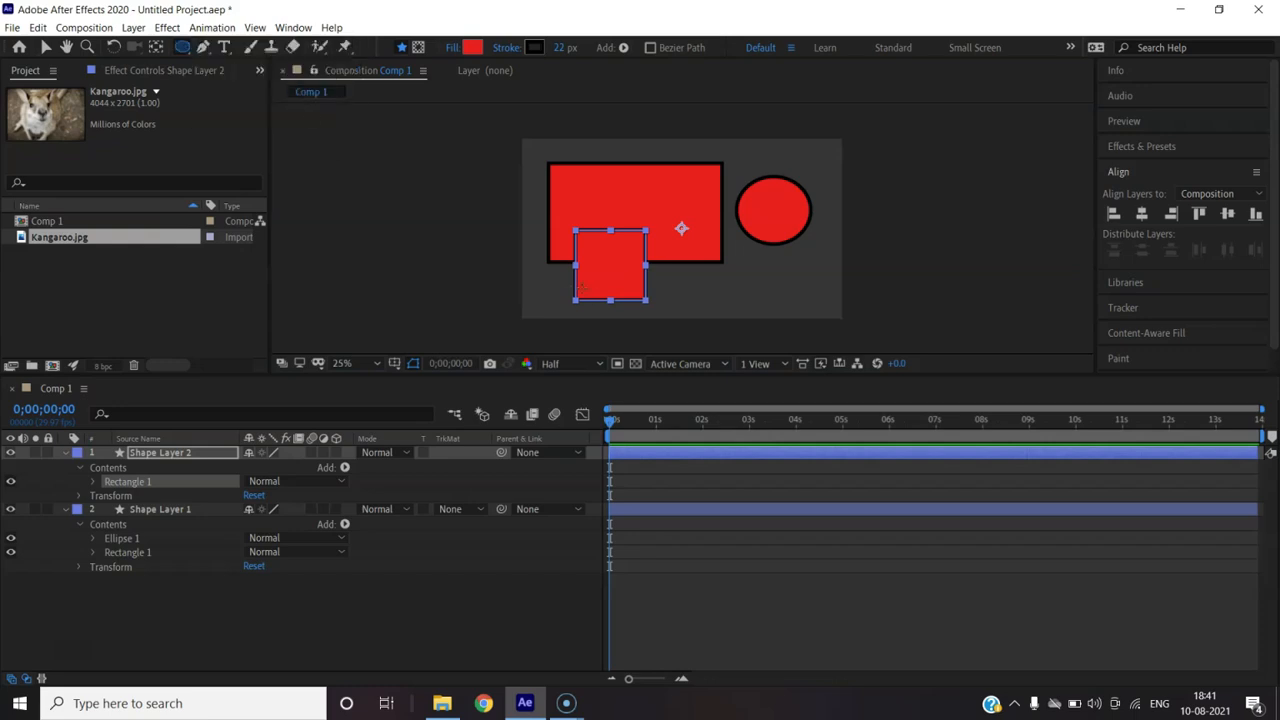
pyautogui.moveTo(705, 248); pyautogui.dragTo(774, 317)
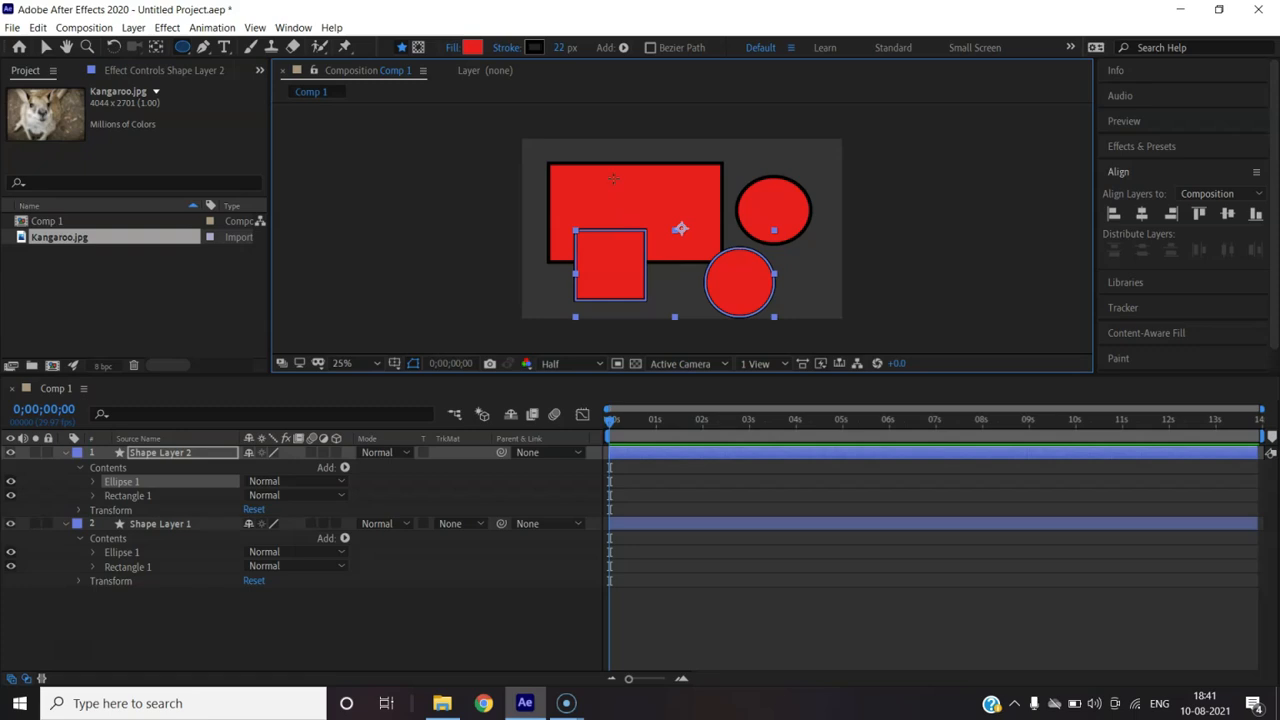
# - Draw a closed four-point shape with the Pen tool in the middle of the composition, with a pointed top and curved lower side
pyautogui.click(182, 48)
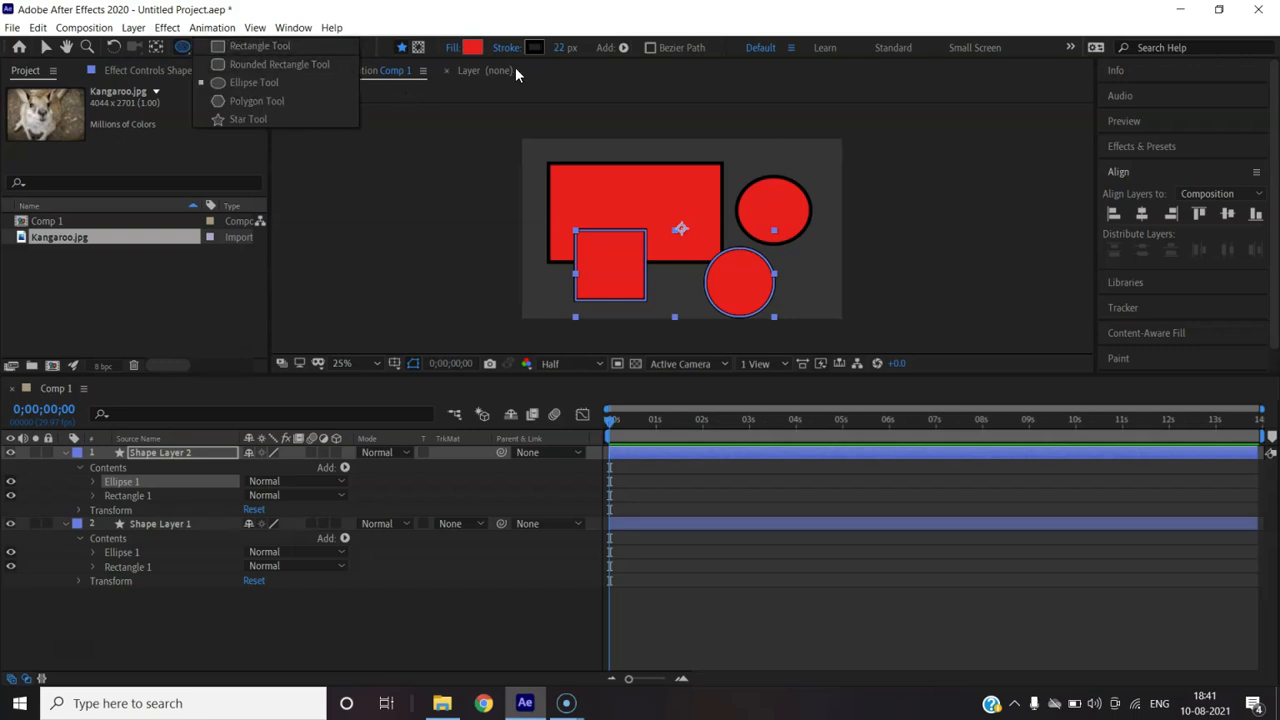
pyautogui.click(335, 181)
pyautogui.click(211, 51)
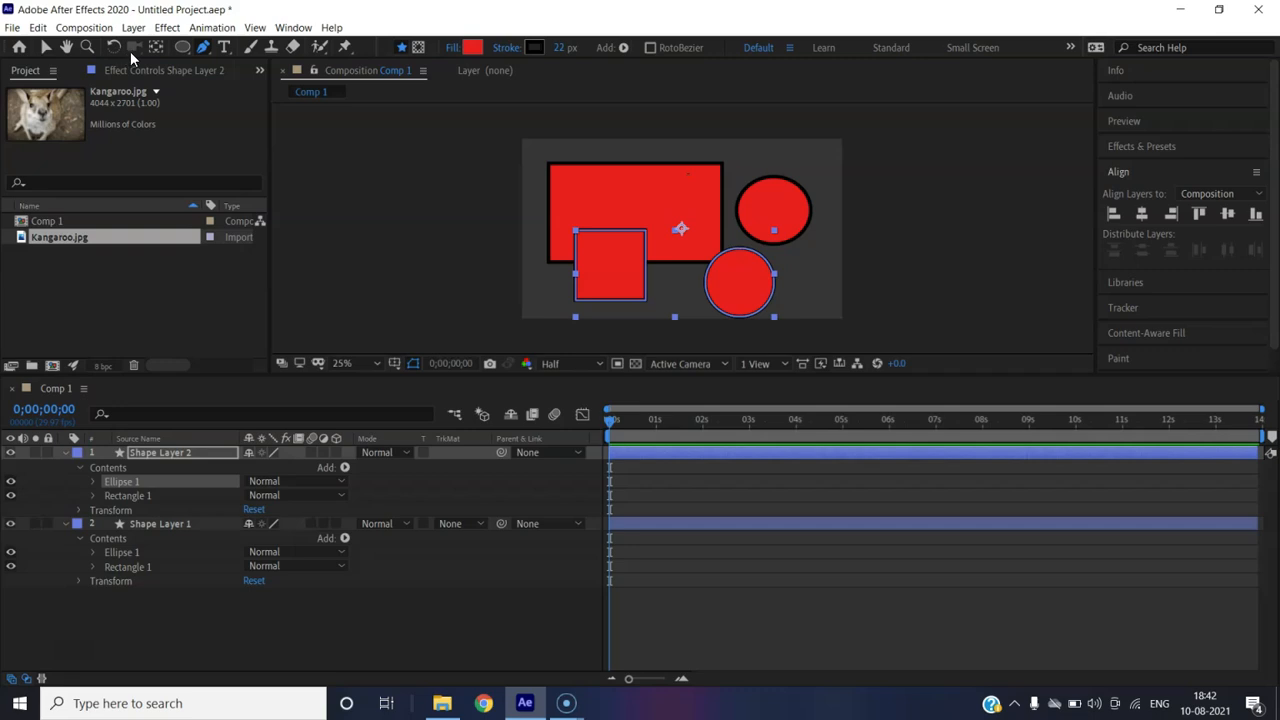
pyautogui.click(680, 155)
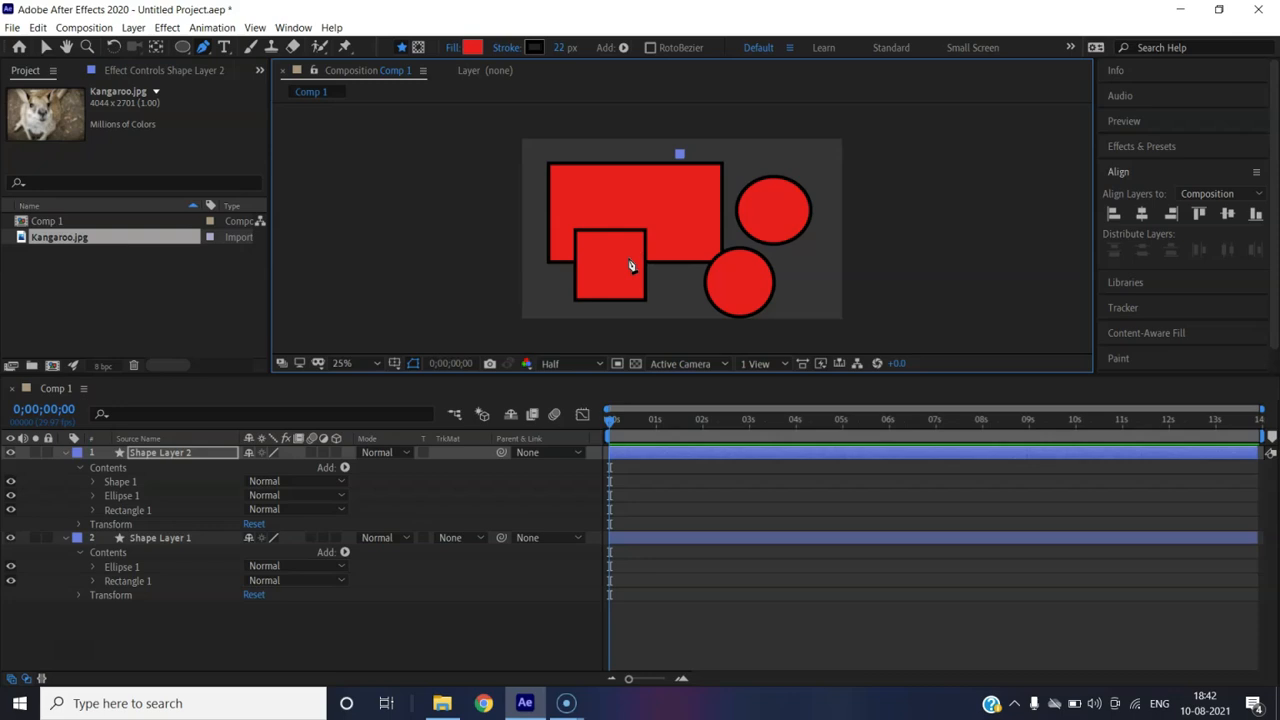
pyautogui.click(617, 249)
pyautogui.click(660, 284)
pyautogui.moveTo(660, 284); pyautogui.dragTo(740, 206)
pyautogui.click(680, 154)
pyautogui.click(681, 154)
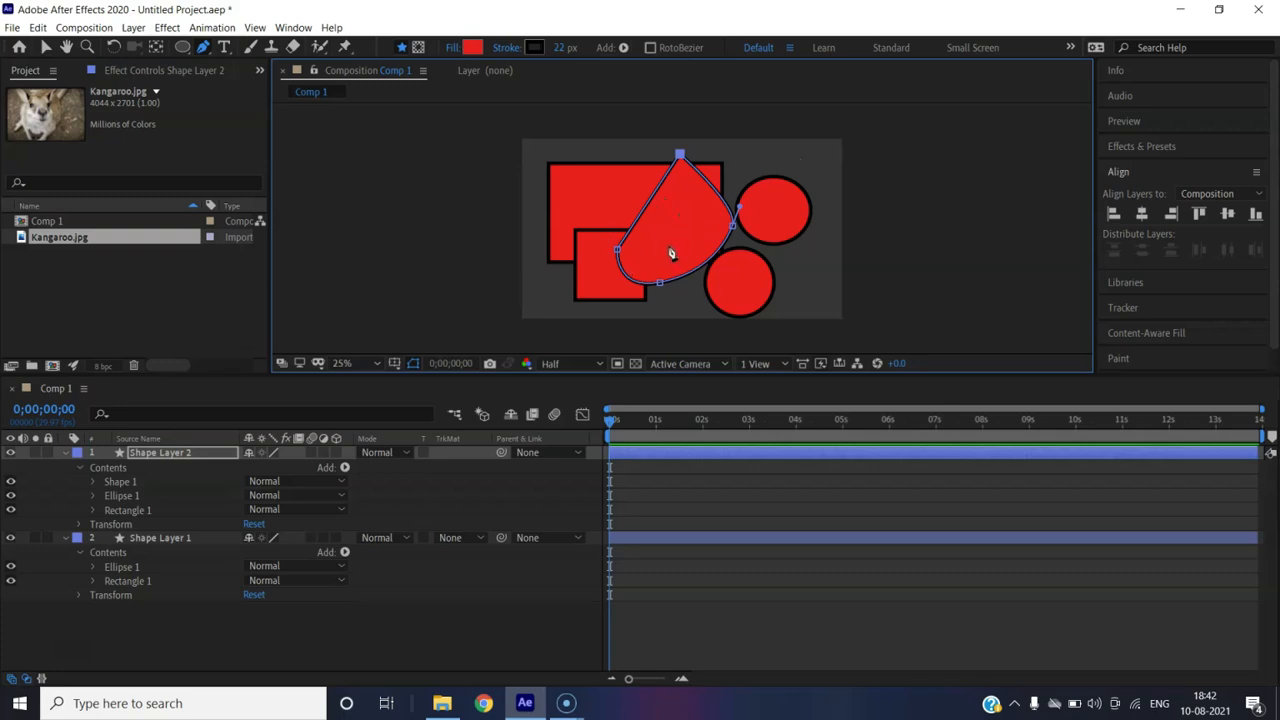
# - Select the pen-drawn shape and move it slightly up and to the right
pyautogui.click(45, 47)
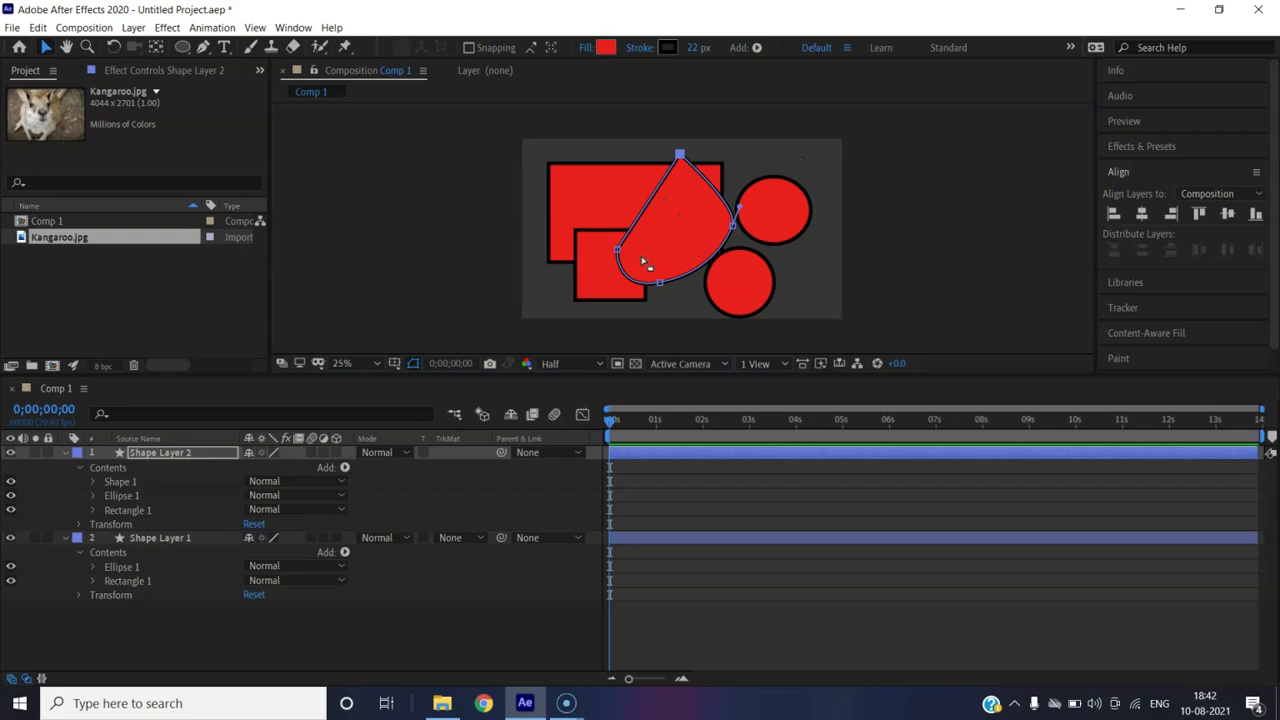
pyautogui.click(749, 158)
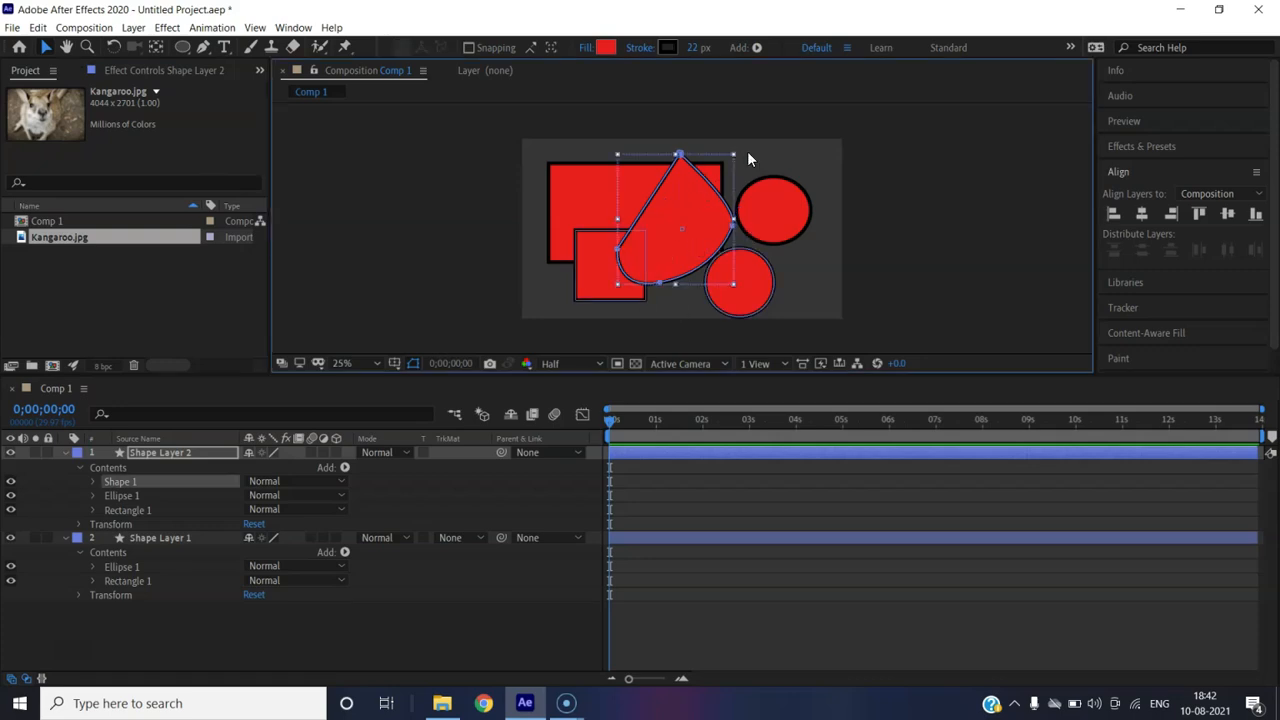
pyautogui.moveTo(704, 200)
pyautogui.mouseDown()
pyautogui.moveTo(824, 204)
pyautogui.moveTo(823, 244)
pyautogui.moveTo(762, 225)
pyautogui.moveTo(788, 195)
pyautogui.moveTo(711, 191)
pyautogui.mouseUp()
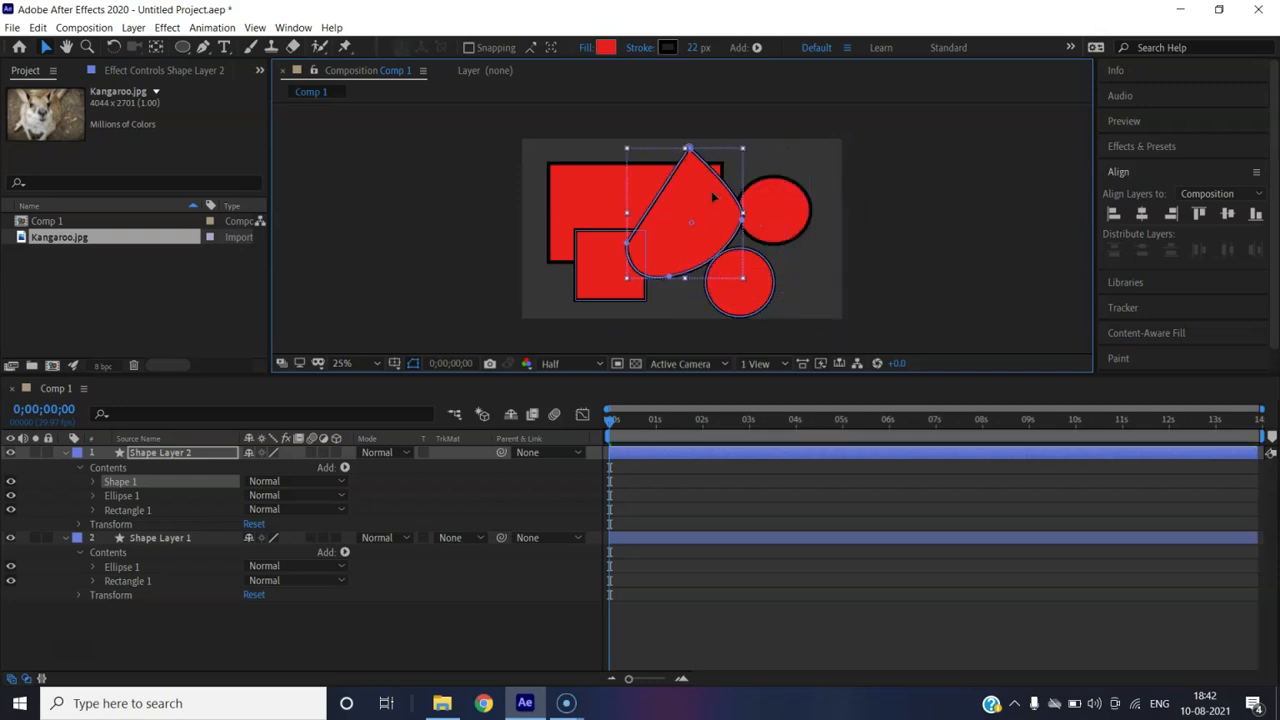
# - Delete Shape Layer 1 and shift the remaining shape layer slightly to the left
pyautogui.click(162, 539)
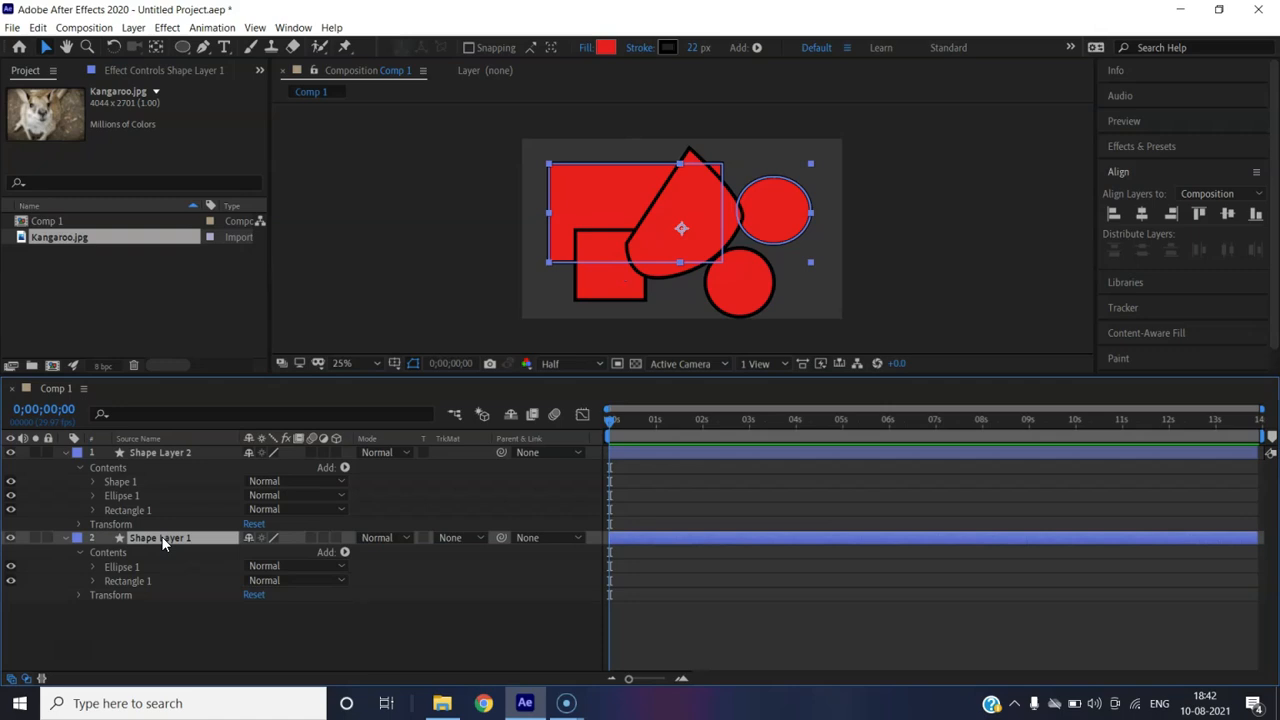
pyautogui.press('Delete')
pyautogui.click(700, 229)
pyautogui.moveTo(756, 217); pyautogui.dragTo(691, 231)
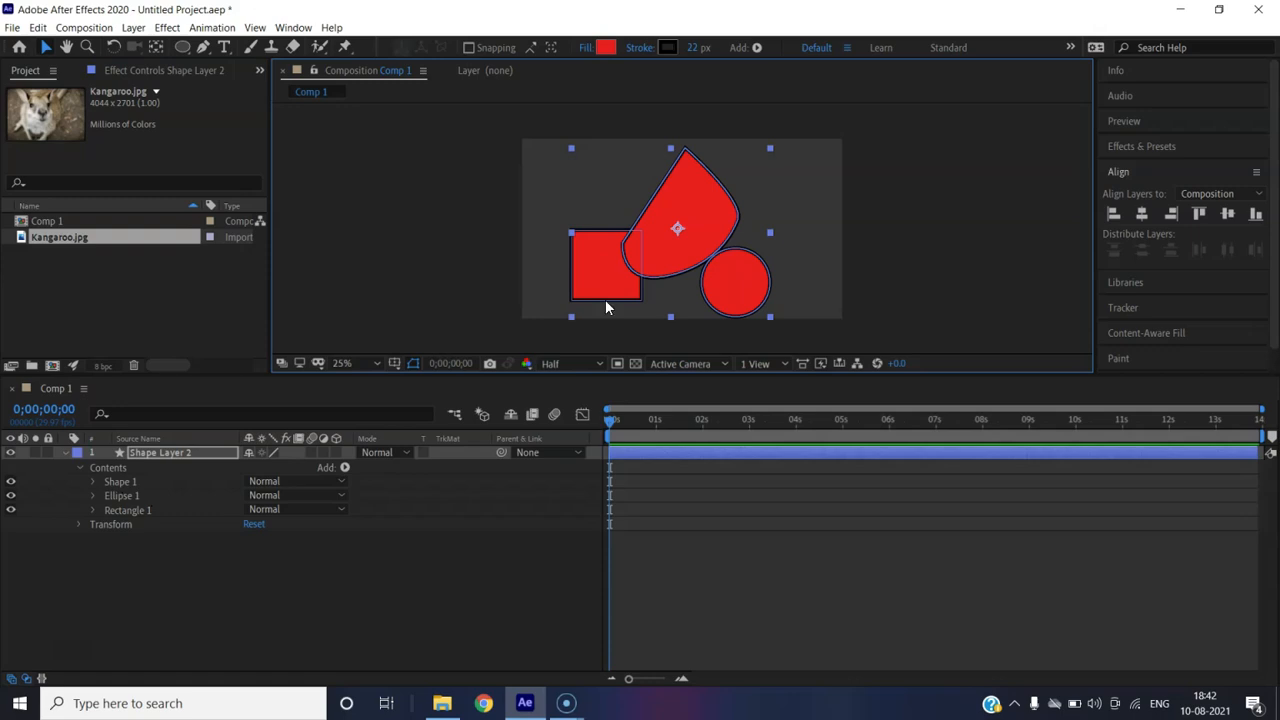
# - Set the stroke width of the remaining layer's shapes to 28 px
pyautogui.click(203, 49)
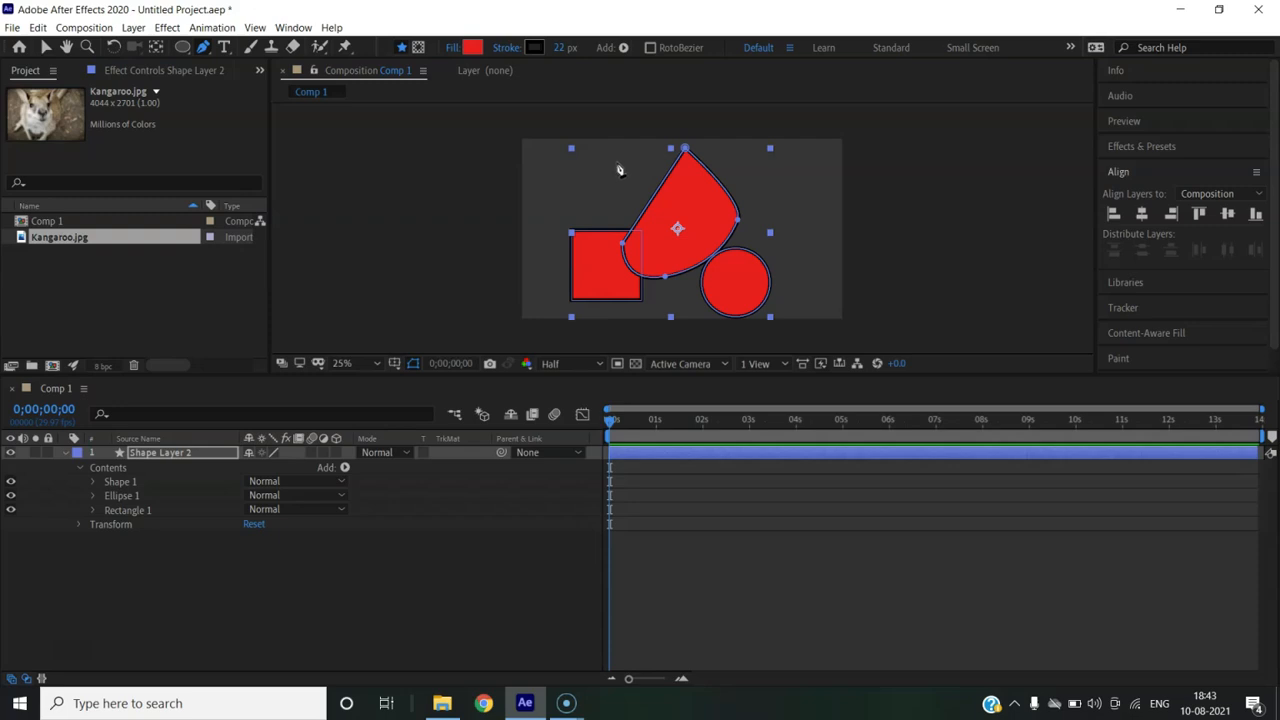
pyautogui.click(181, 46)
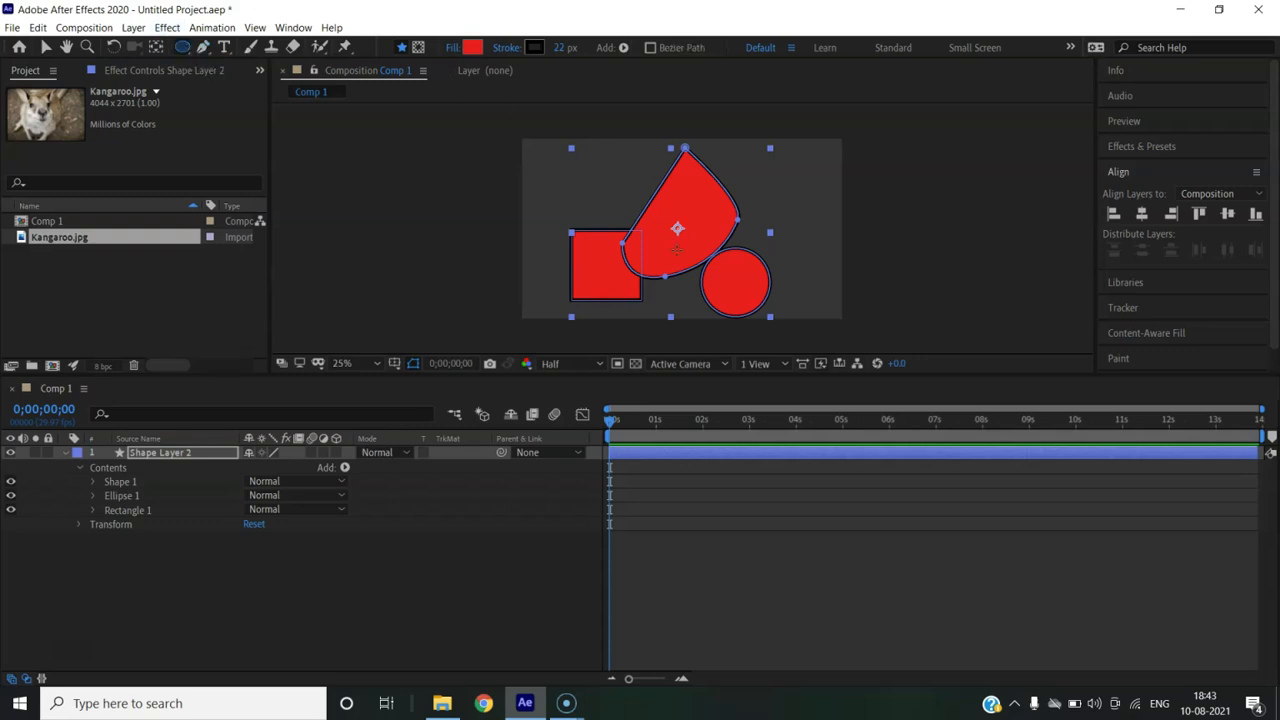
pyautogui.click(204, 47)
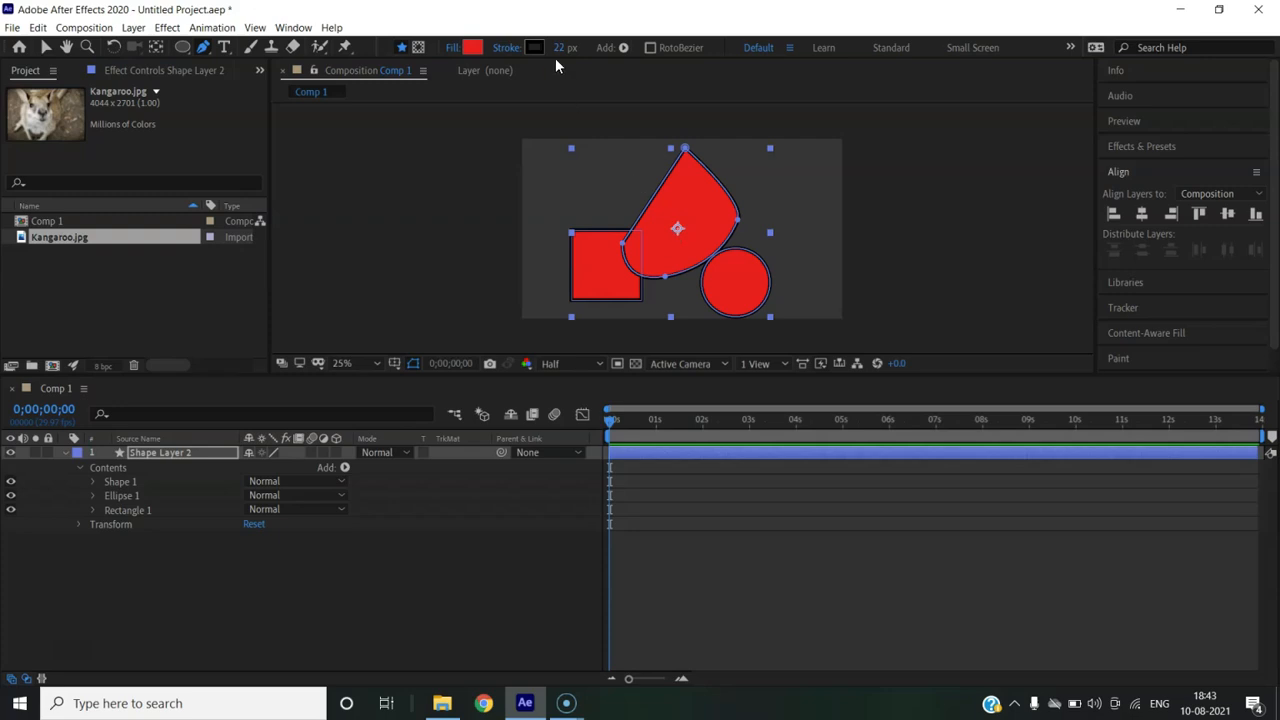
pyautogui.moveTo(559, 52)
pyautogui.mouseDown()
pyautogui.moveTo(656, 52)
pyautogui.moveTo(560, 52)
pyautogui.moveTo(423, 190)
pyautogui.mouseUp()
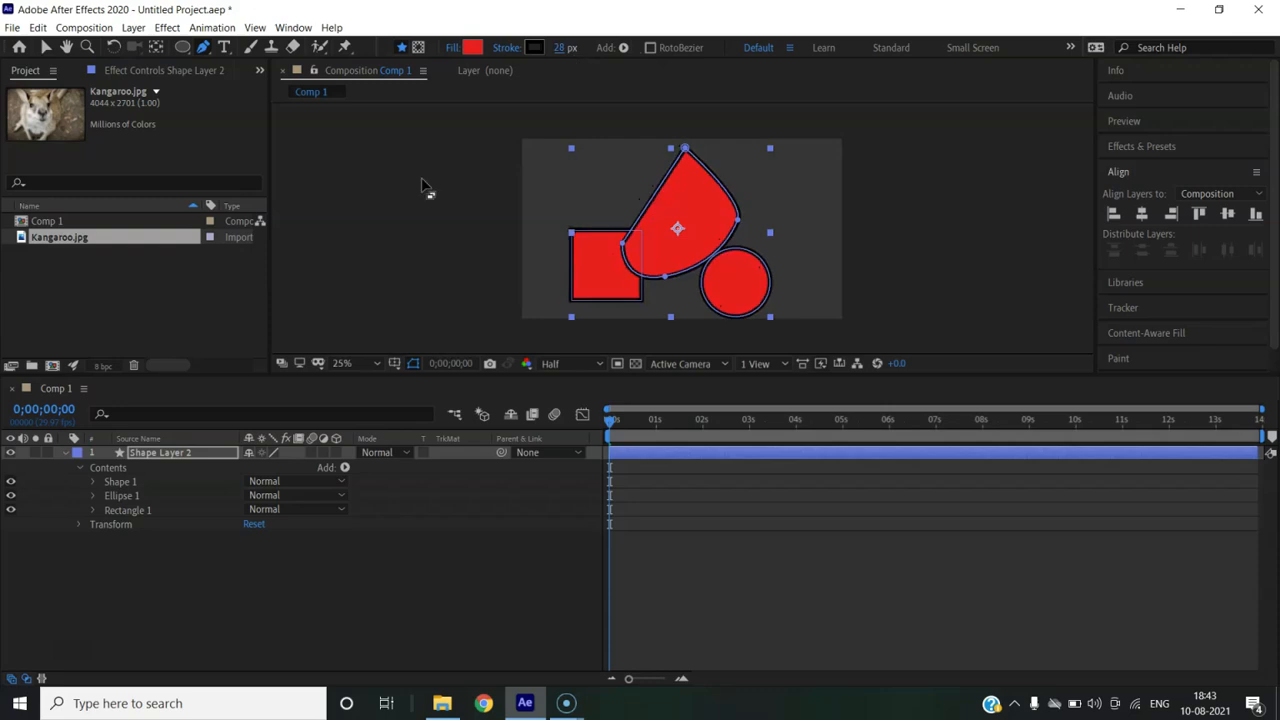
# - Delete Shape Layer 2 and draw a circle near the middle of the composition on a new shape layer
pyautogui.click(195, 452)
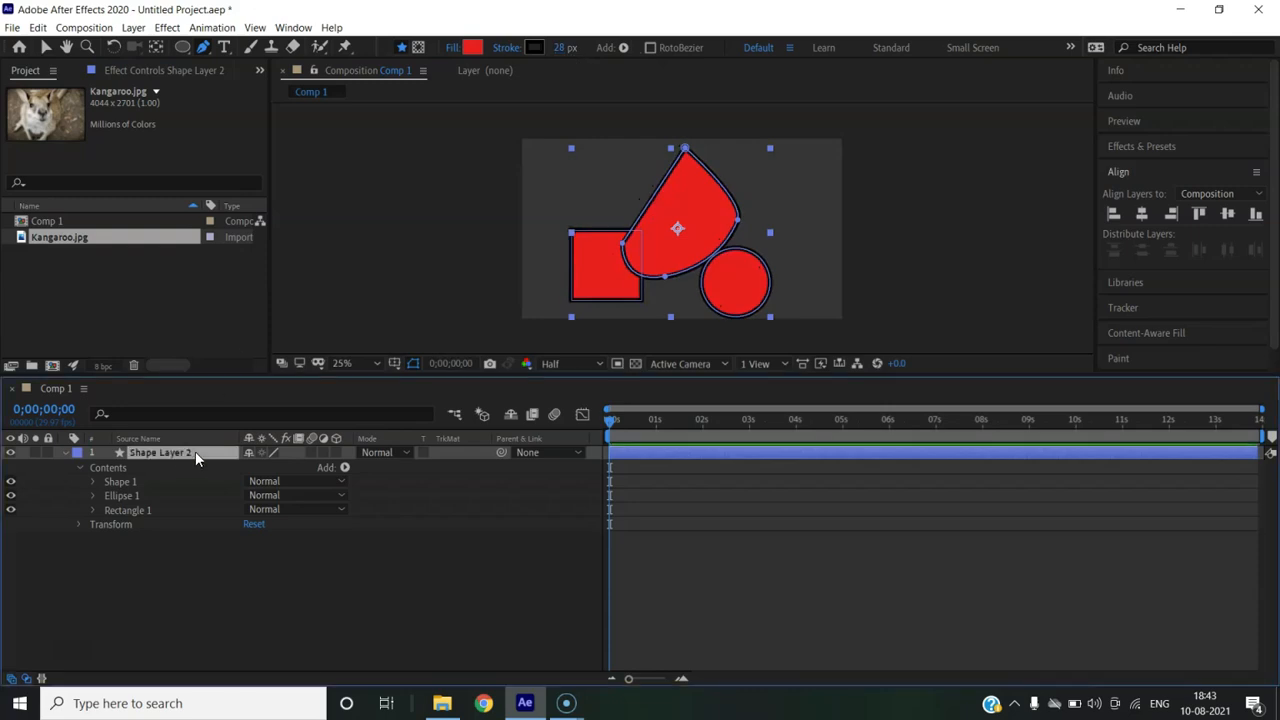
pyautogui.press('Delete')
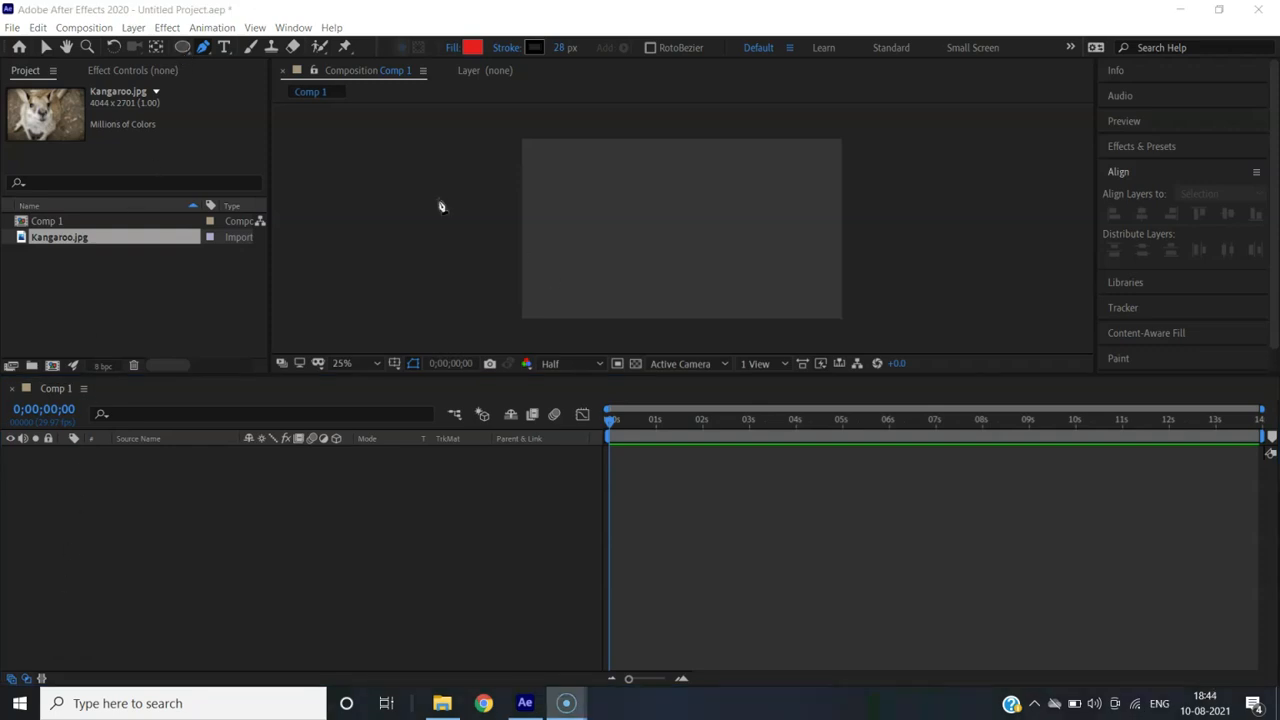
pyautogui.click(186, 48)
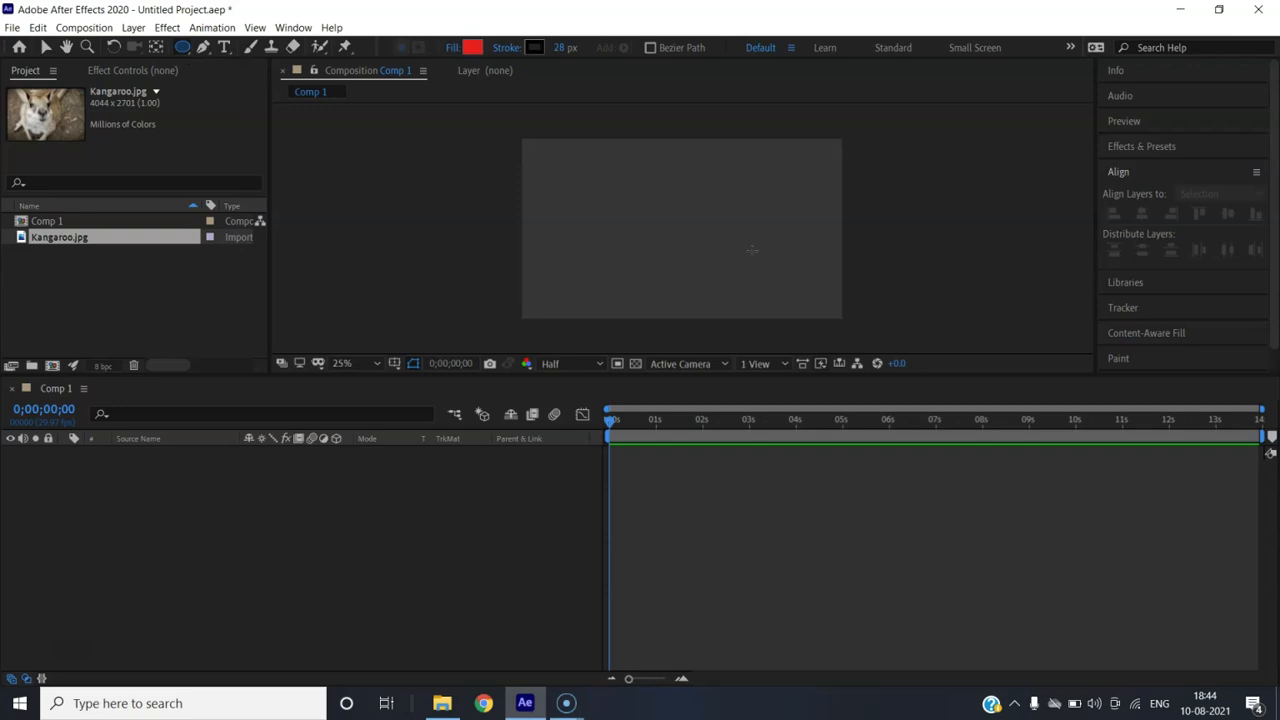
pyautogui.moveTo(645, 194); pyautogui.dragTo(736, 257)
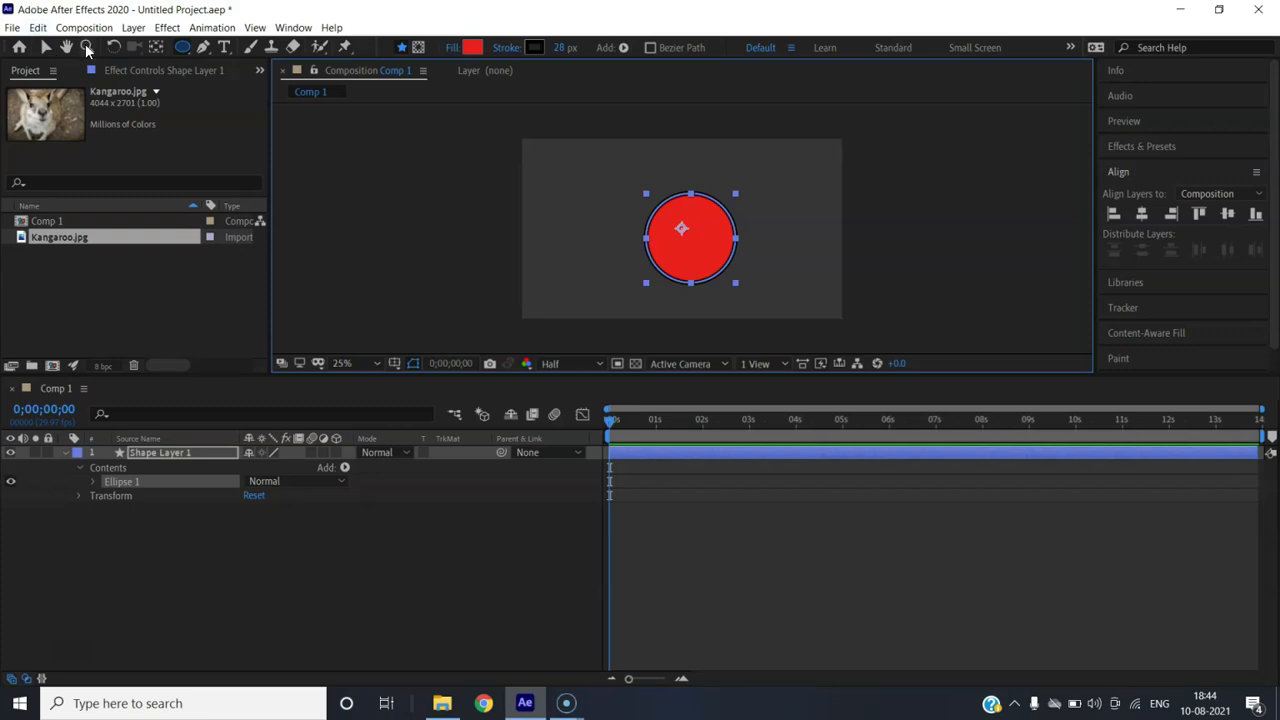
# - Move the circle slightly up and to the left, and align it to the composition's horizontal and vertical center
pyautogui.click(46, 46)
pyautogui.moveTo(706, 244)
pyautogui.mouseDown()
pyautogui.moveTo(710, 226)
pyautogui.moveTo(688, 252)
pyautogui.moveTo(684, 230)
pyautogui.moveTo(712, 246)
pyautogui.moveTo(700, 238)
pyautogui.mouseUp()
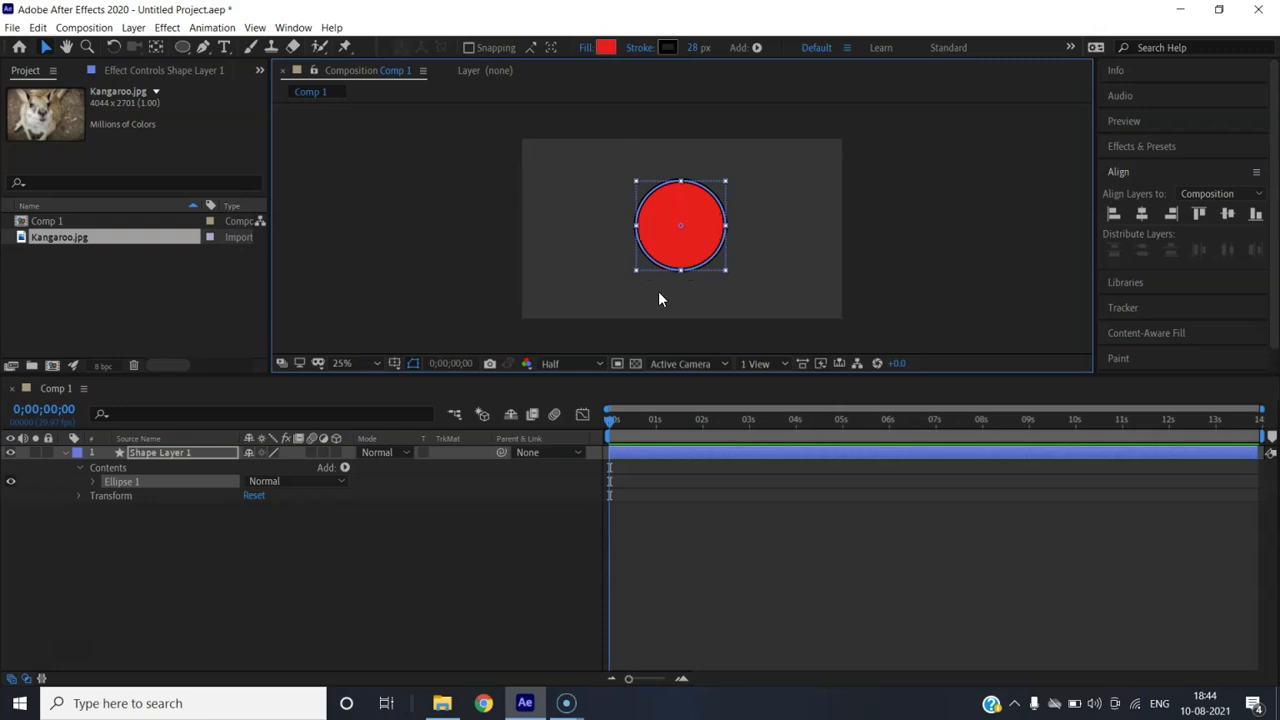
pyautogui.click(1128, 173)
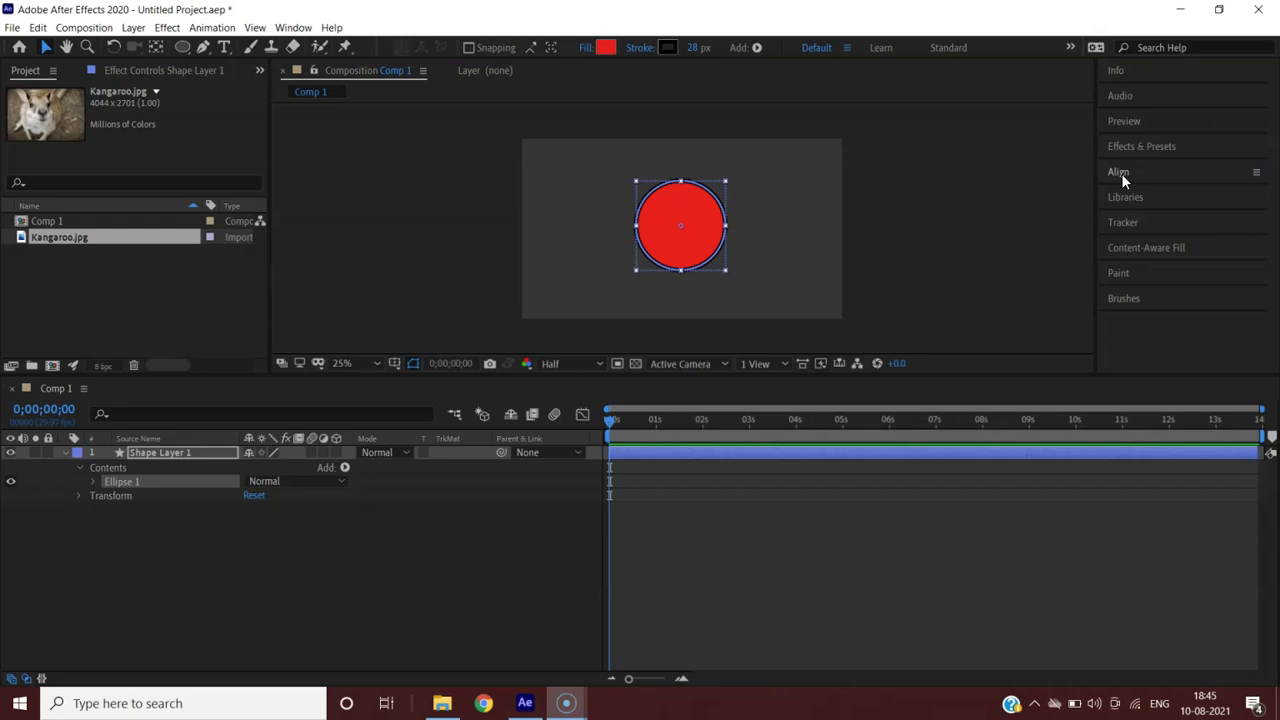
pyautogui.click(1121, 173)
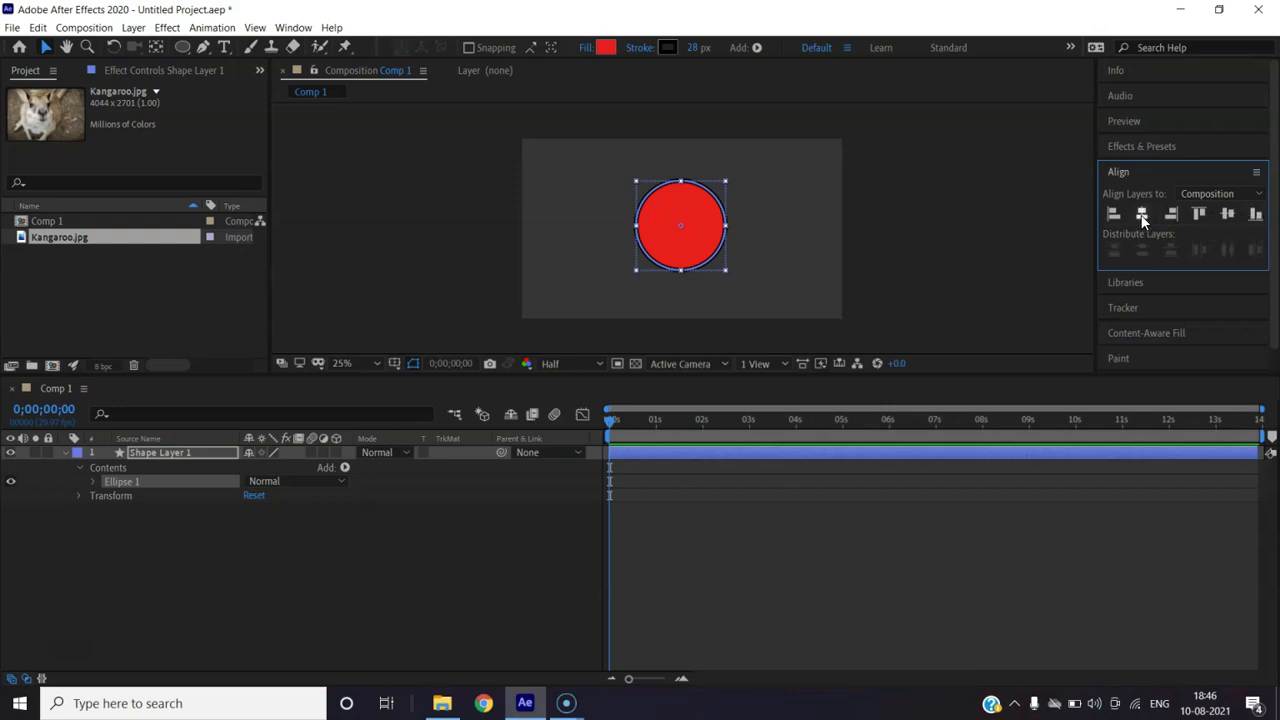
pyautogui.click(1142, 216)
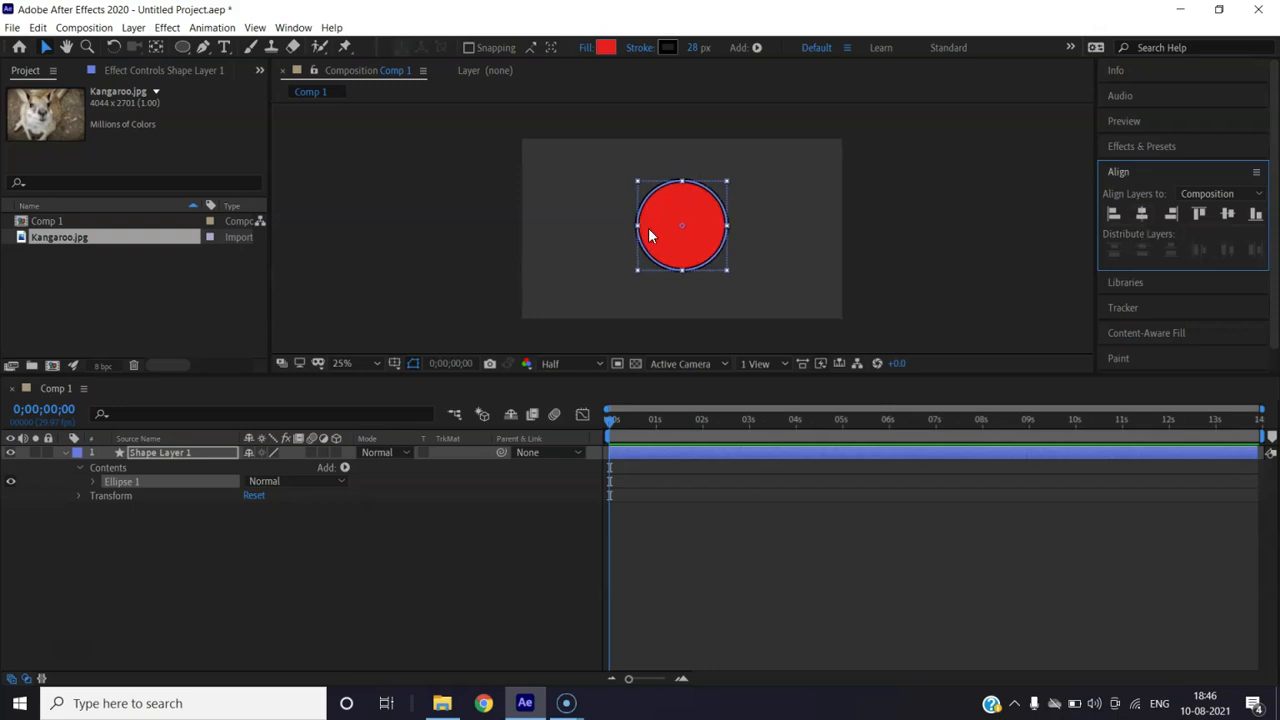
pyautogui.click(1229, 214)
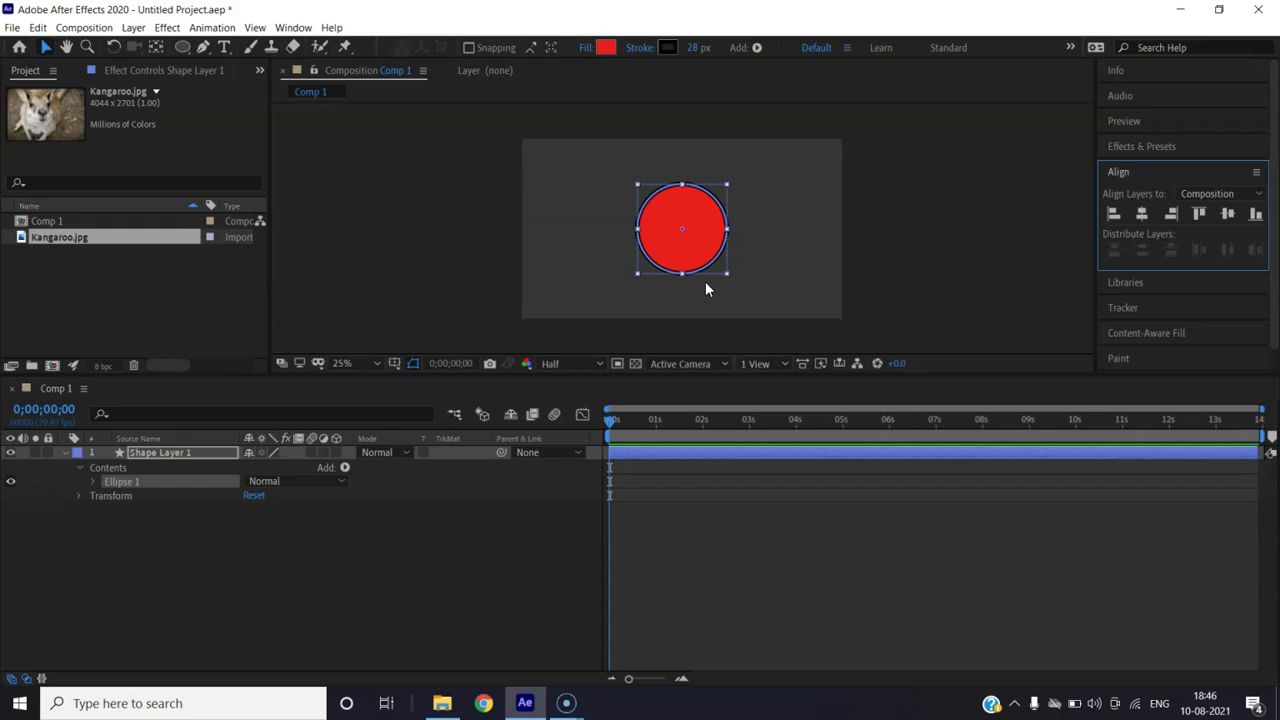
# - Align the circle in turn to the composition's left edge, bottom edge, top edge and horizontal center
pyautogui.click(1115, 217)
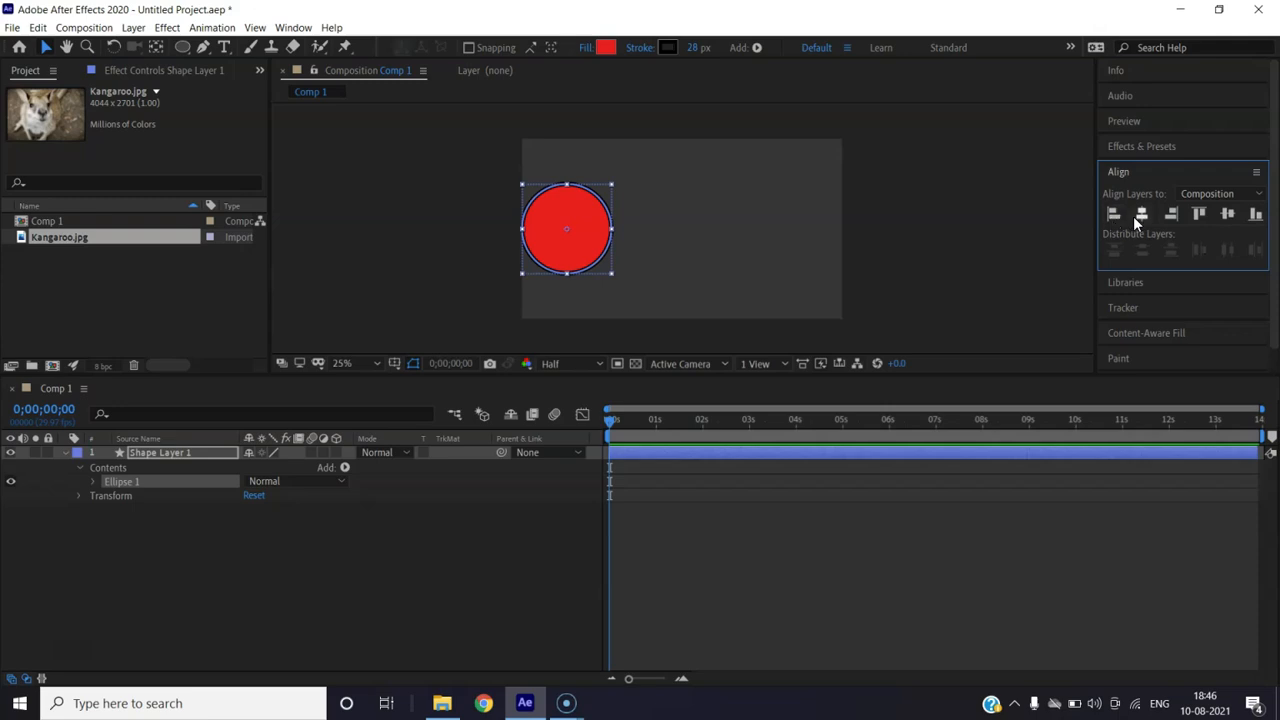
pyautogui.click(1256, 214)
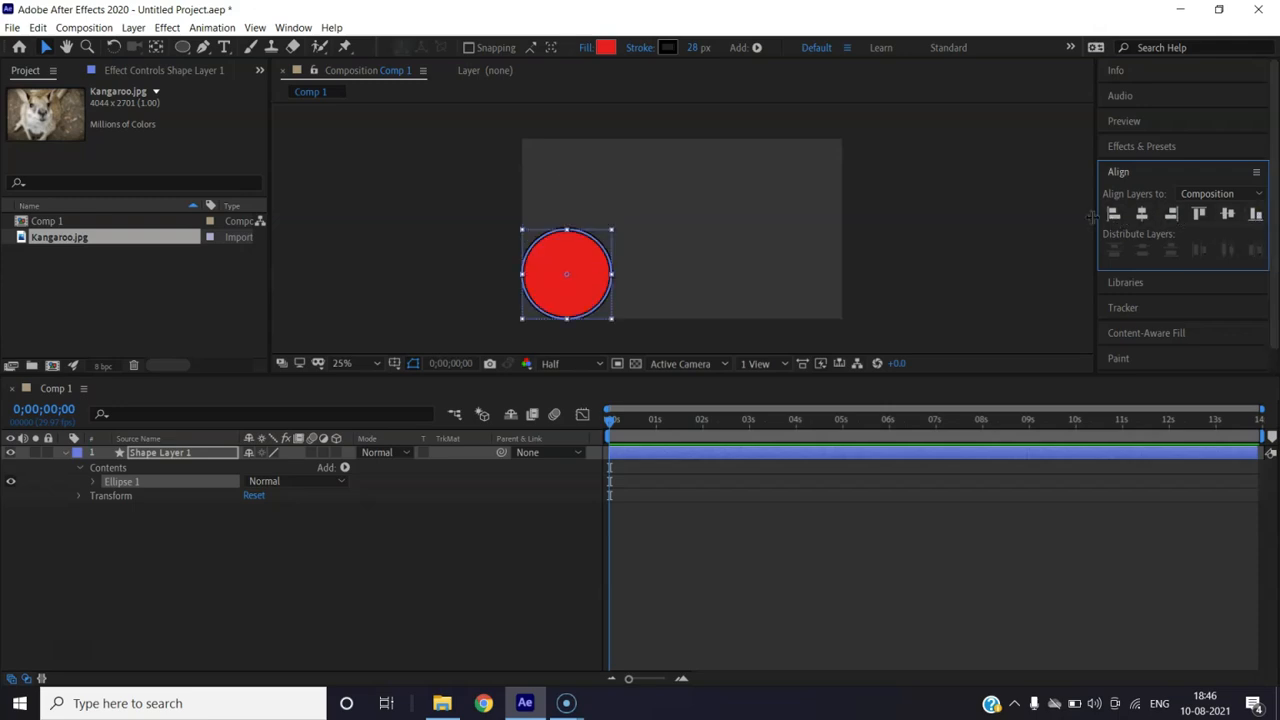
pyautogui.click(1197, 213)
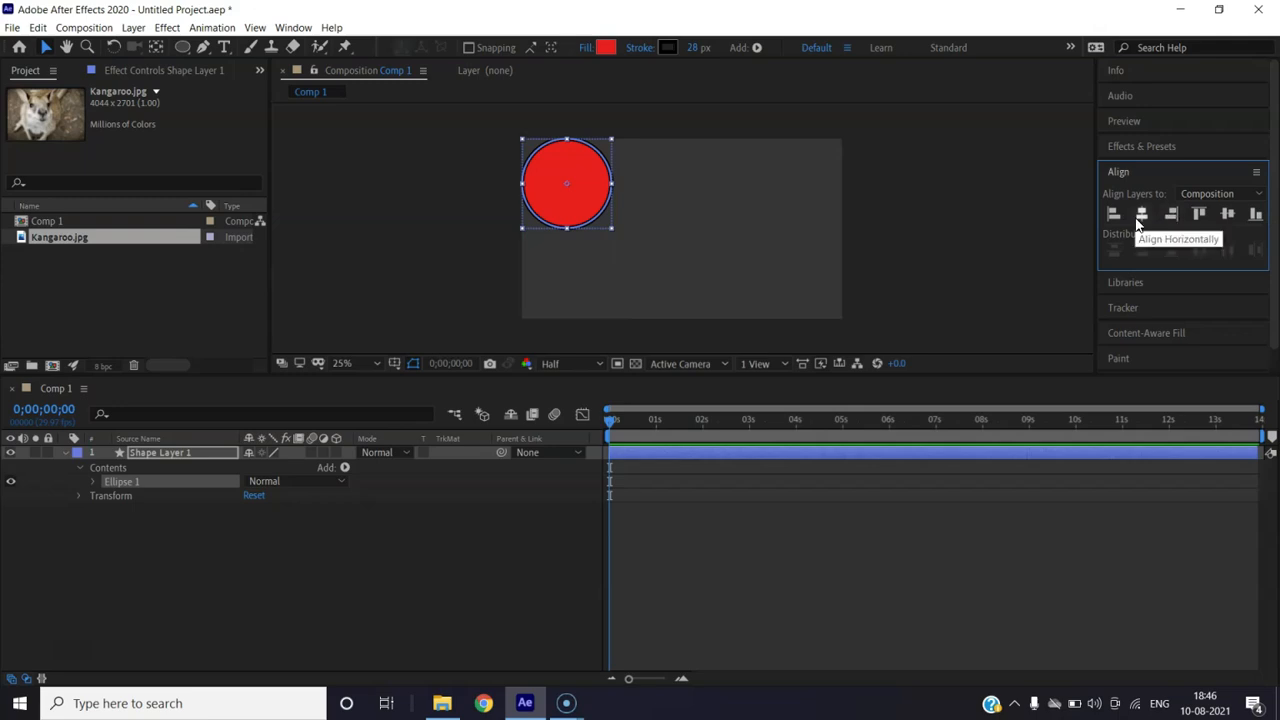
pyautogui.click(1143, 215)
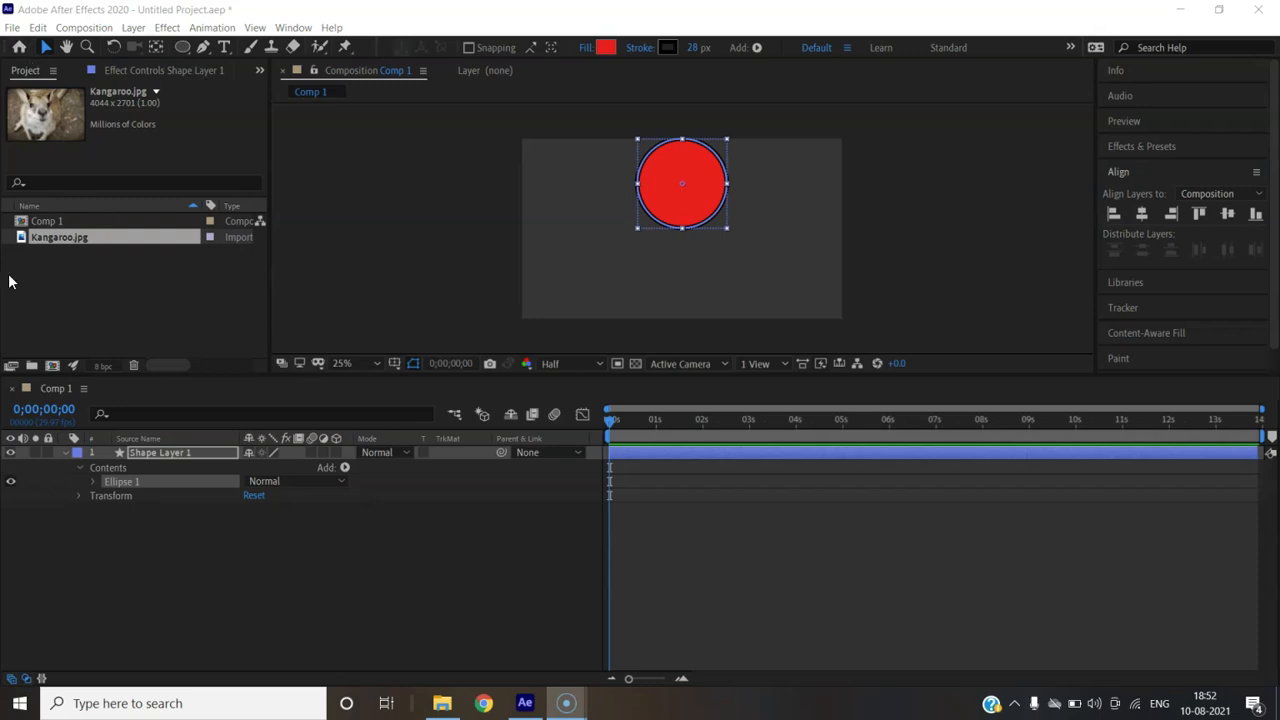
# - Add Kangaroo.jpg to the composition below the shape layer and delete the circle's shape layer
pyautogui.moveTo(50, 234); pyautogui.dragTo(141, 511)
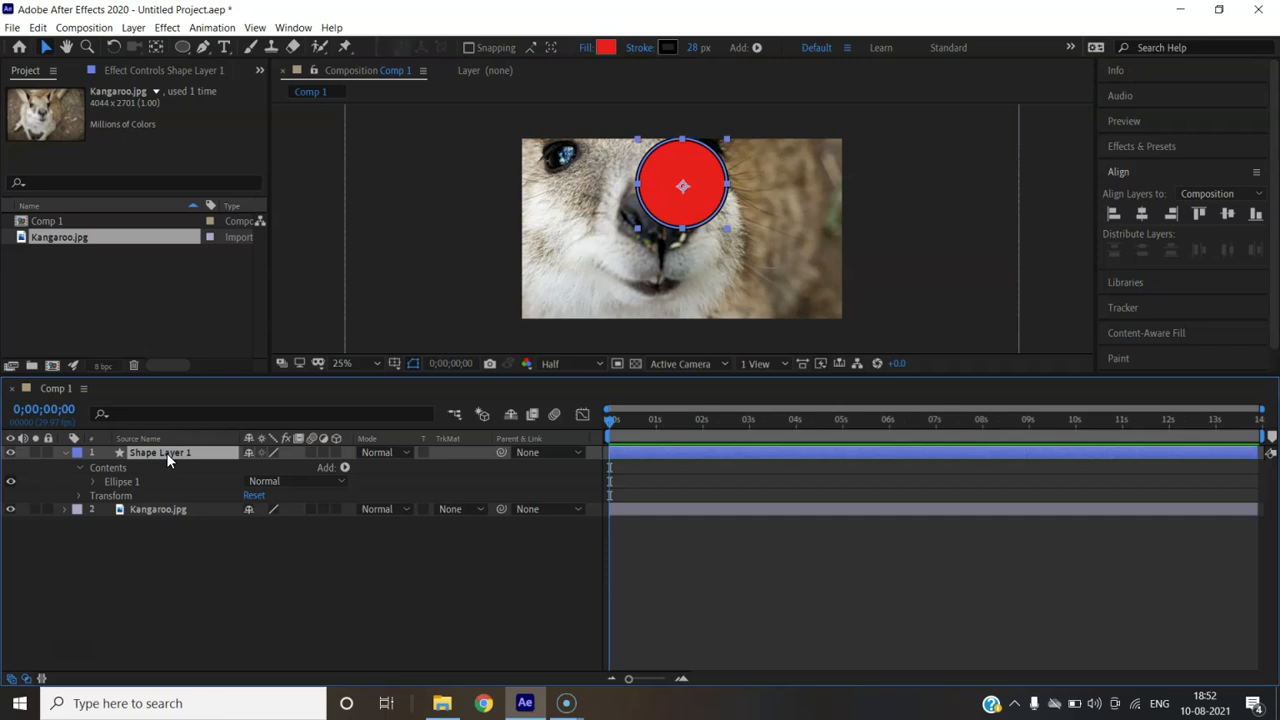
pyautogui.press('Delete')
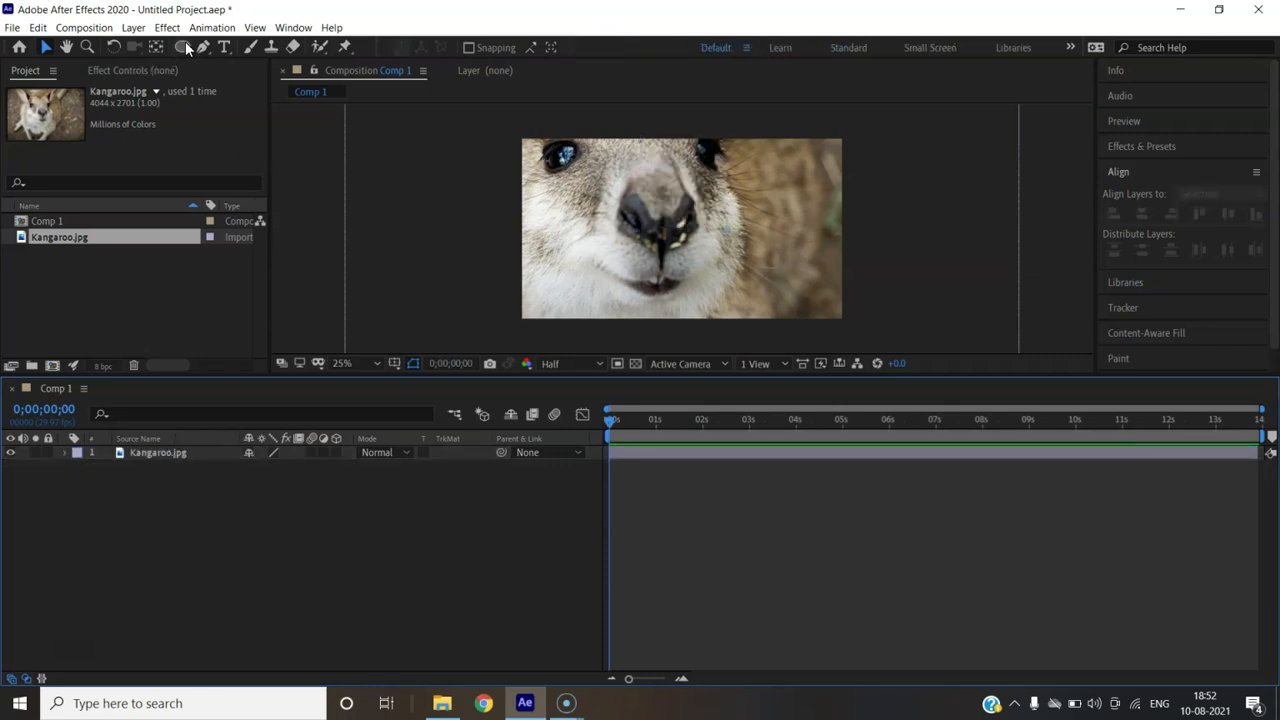
# - With no layer selected, draw a circle over the kangaroo's face and delete the circle together with its shape layer
pyautogui.click(183, 45)
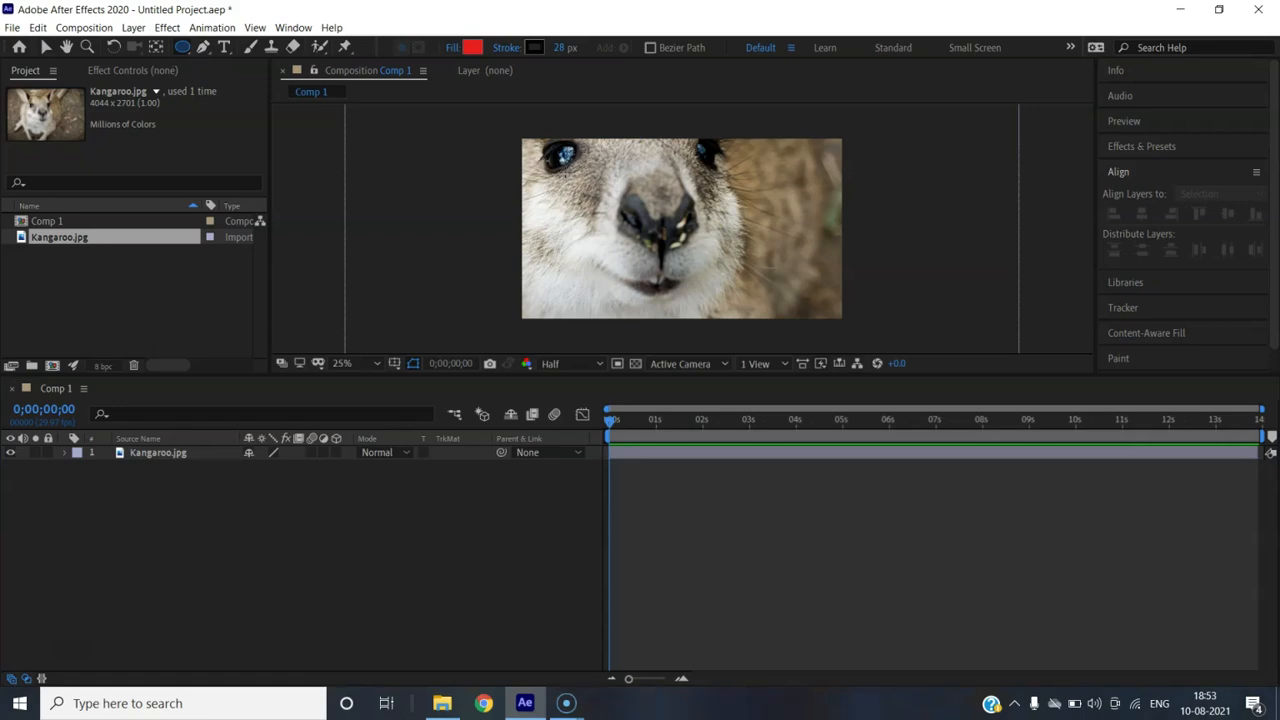
pyautogui.moveTo(554, 179)
pyautogui.mouseDown()
pyautogui.moveTo(617, 240)
pyautogui.moveTo(677, 251)
pyautogui.moveTo(634, 263)
pyautogui.moveTo(655, 270)
pyautogui.mouseUp()
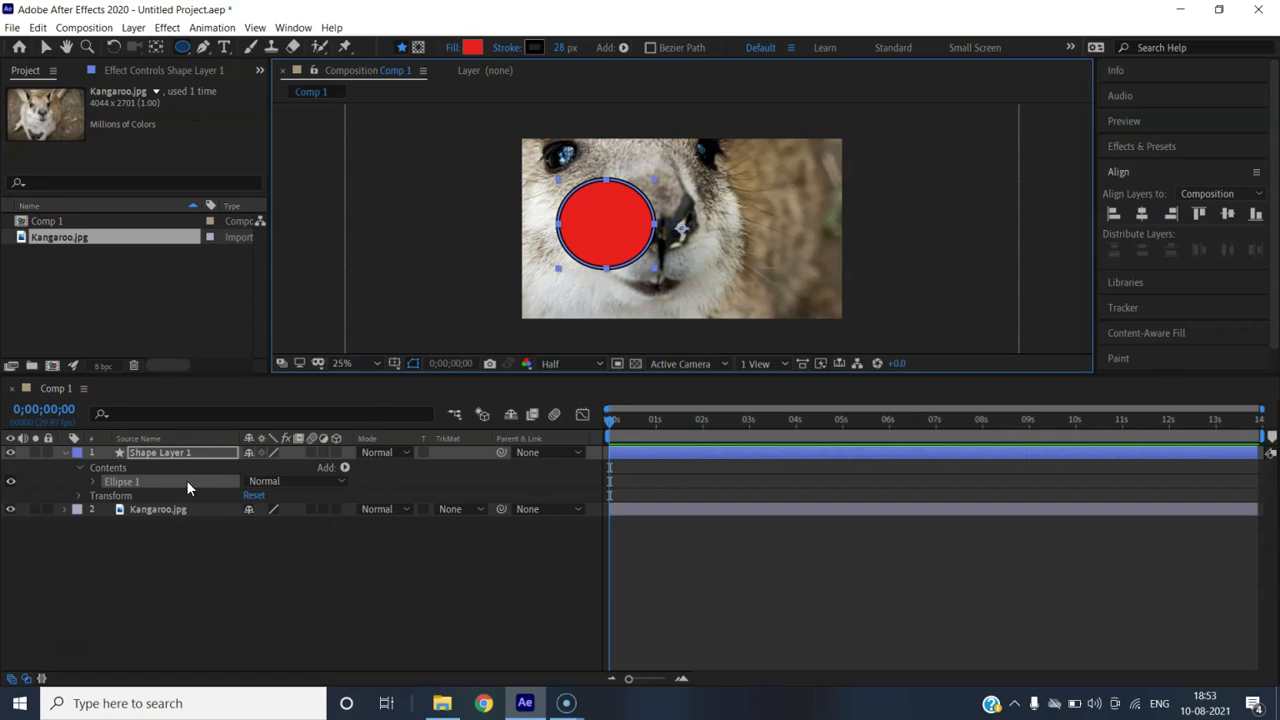
pyautogui.press('Delete')
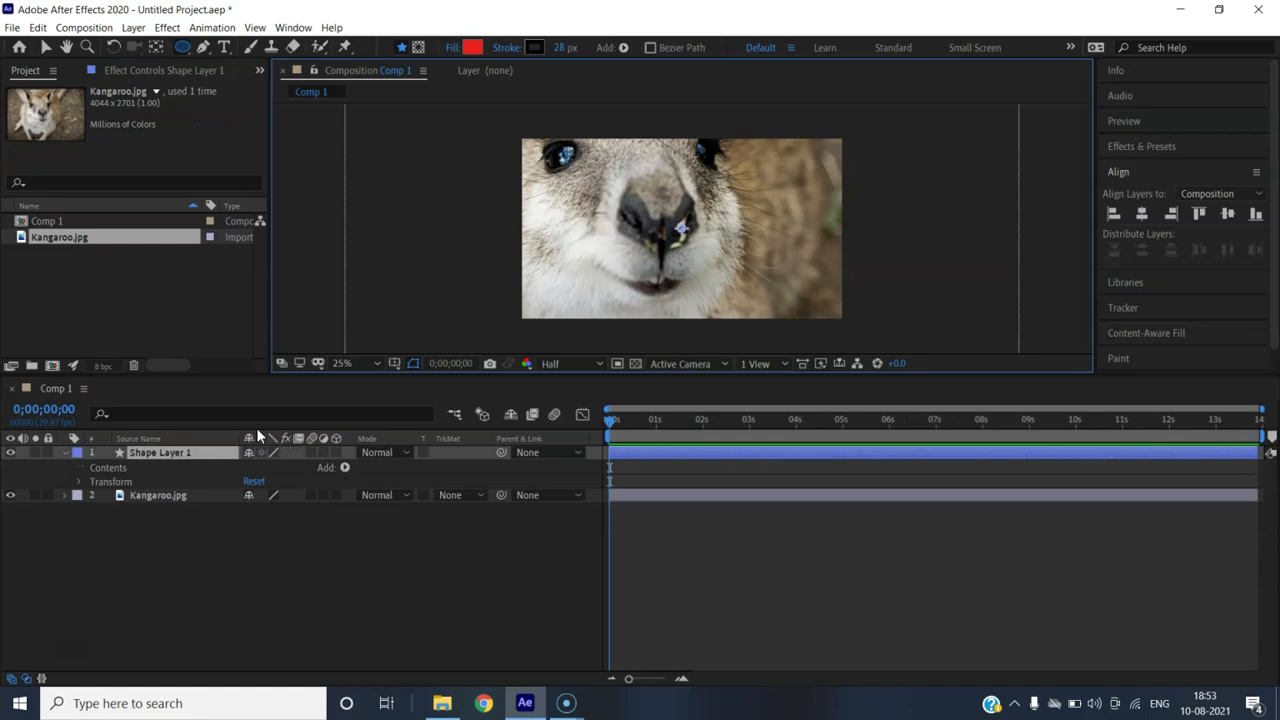
pyautogui.click(179, 49)
pyautogui.click(213, 455)
pyautogui.press('Delete')
# - Draw an elliptical mask around the kangaroo's nose on the Kangaroo.jpg layer and move the masked layer slightly right and up
pyautogui.click(187, 452)
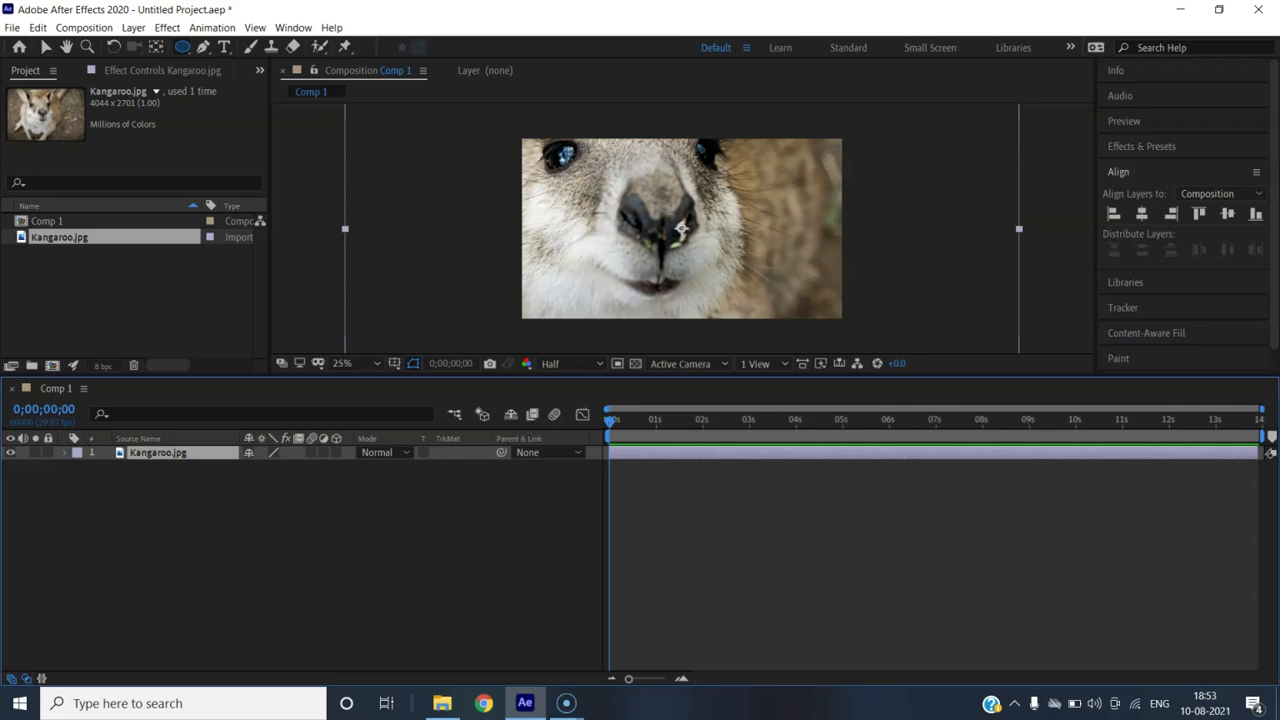
pyautogui.moveTo(590, 182)
pyautogui.mouseDown()
pyautogui.moveTo(751, 271)
pyautogui.moveTo(760, 290)
pyautogui.mouseUp()
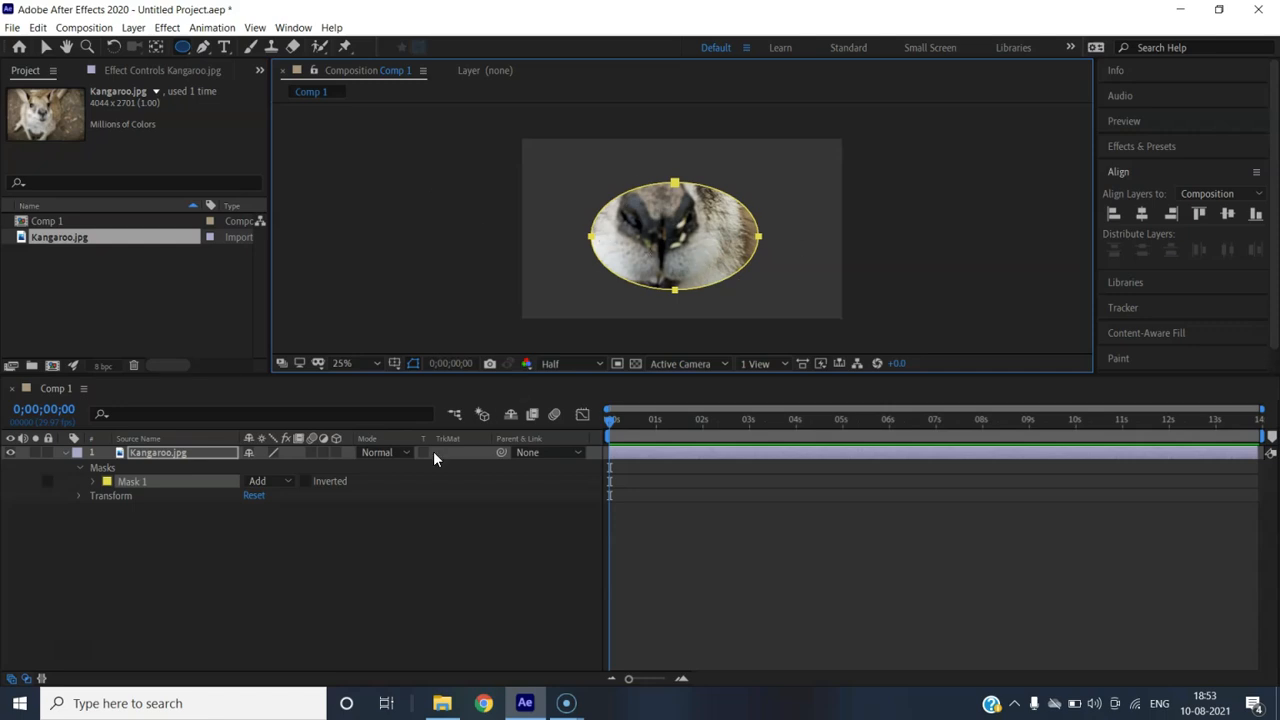
pyautogui.click(45, 47)
pyautogui.moveTo(677, 233)
pyautogui.mouseDown()
pyautogui.moveTo(606, 216)
pyautogui.moveTo(618, 245)
pyautogui.moveTo(634, 208)
pyautogui.moveTo(742, 244)
pyautogui.moveTo(586, 236)
pyautogui.moveTo(679, 262)
pyautogui.moveTo(662, 257)
pyautogui.moveTo(668, 239)
pyautogui.mouseUp()
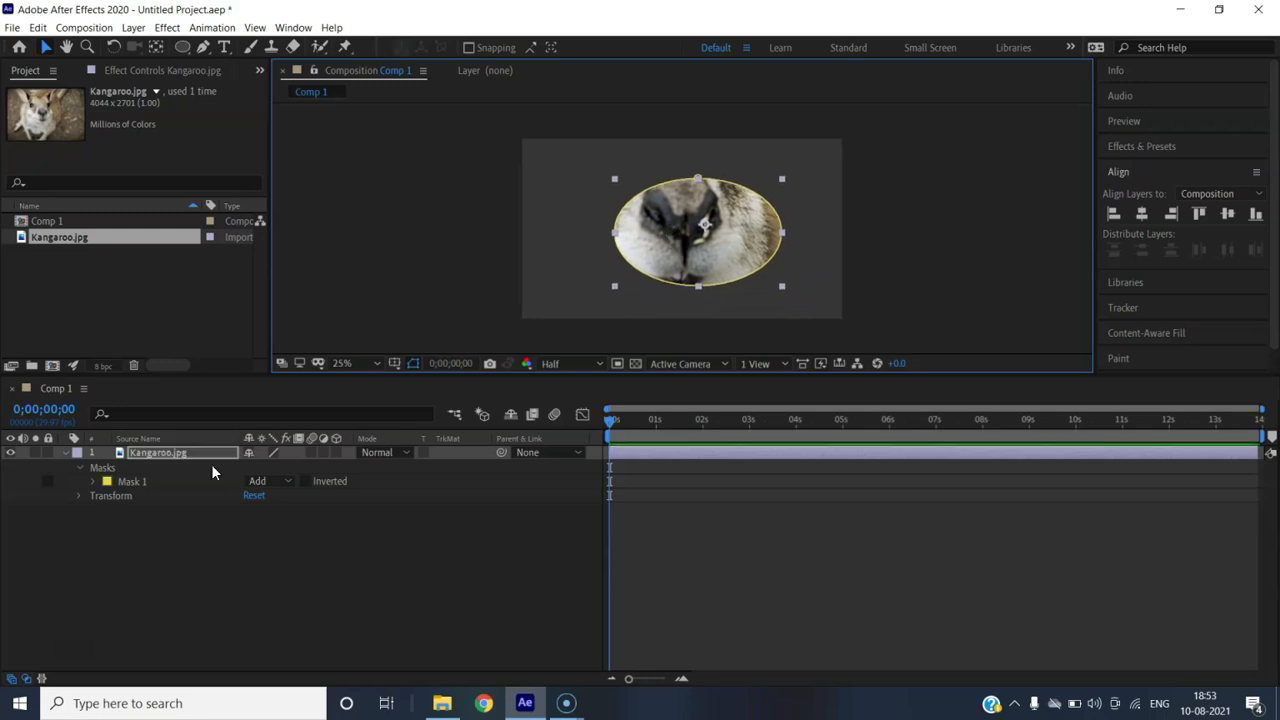
pyautogui.scroll(-2, 892, 198)
pyautogui.scroll(2, 892, 198)
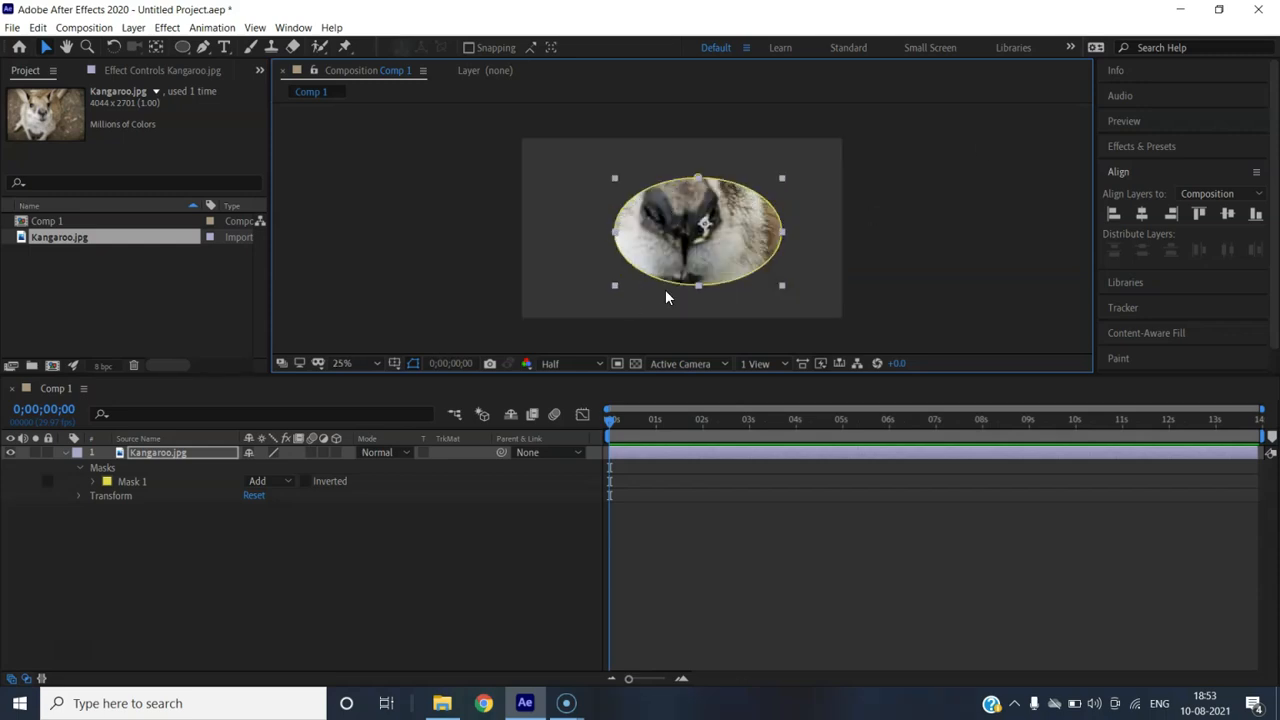
# - Set the mask feather of Mask 1 to 300 pixels and its mask opacity to 52%
pyautogui.click(92, 481)
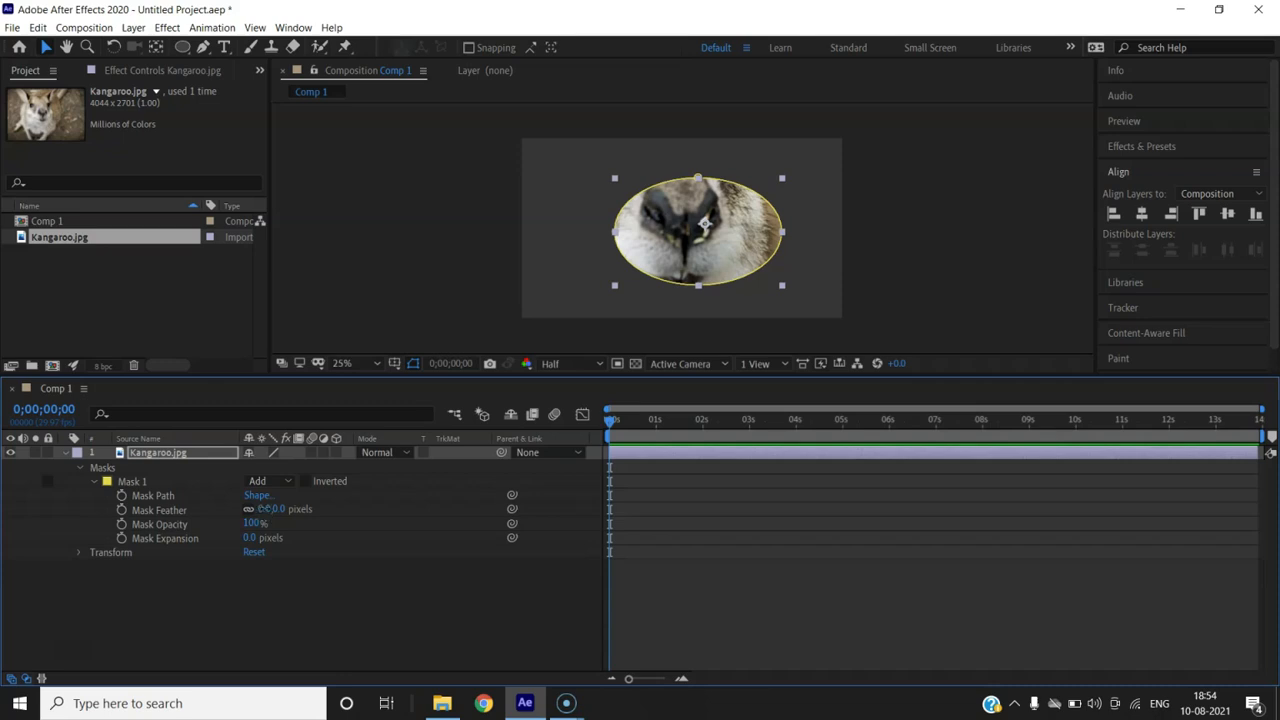
pyautogui.moveTo(262, 508)
pyautogui.mouseDown()
pyautogui.moveTo(274, 508)
pyautogui.moveTo(262, 508)
pyautogui.mouseUp()
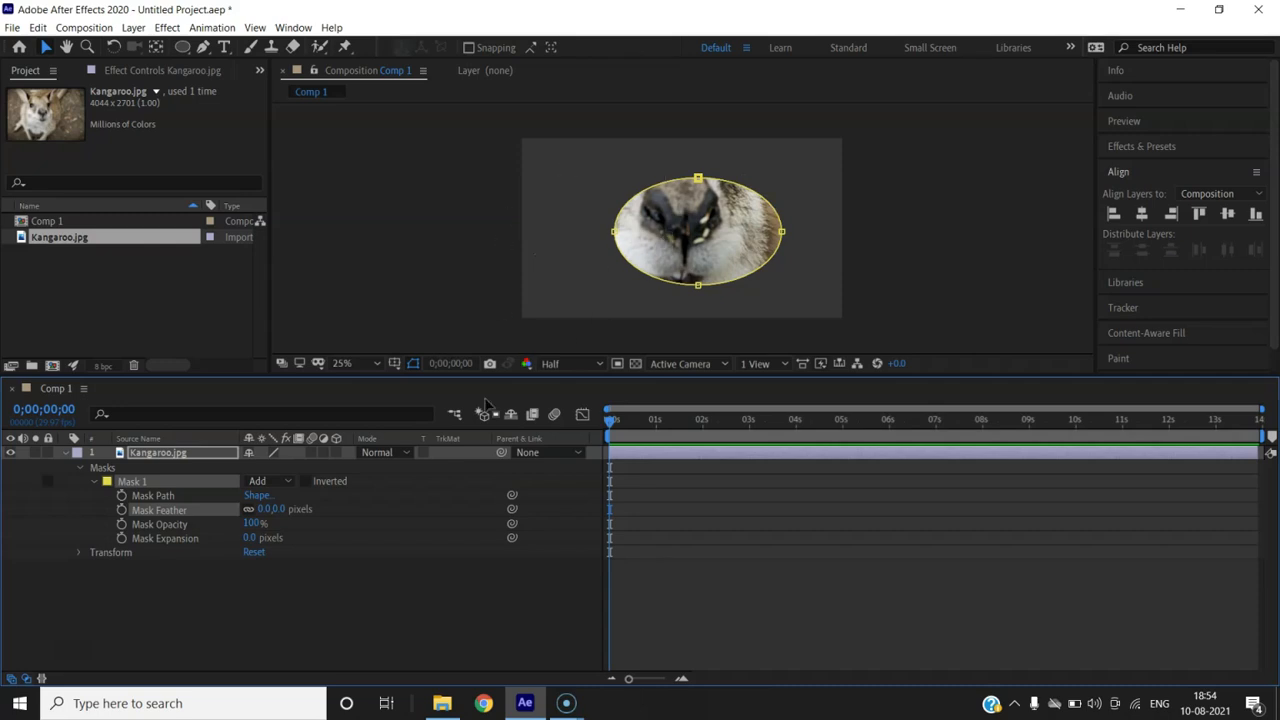
pyautogui.moveTo(265, 512); pyautogui.dragTo(530, 504)
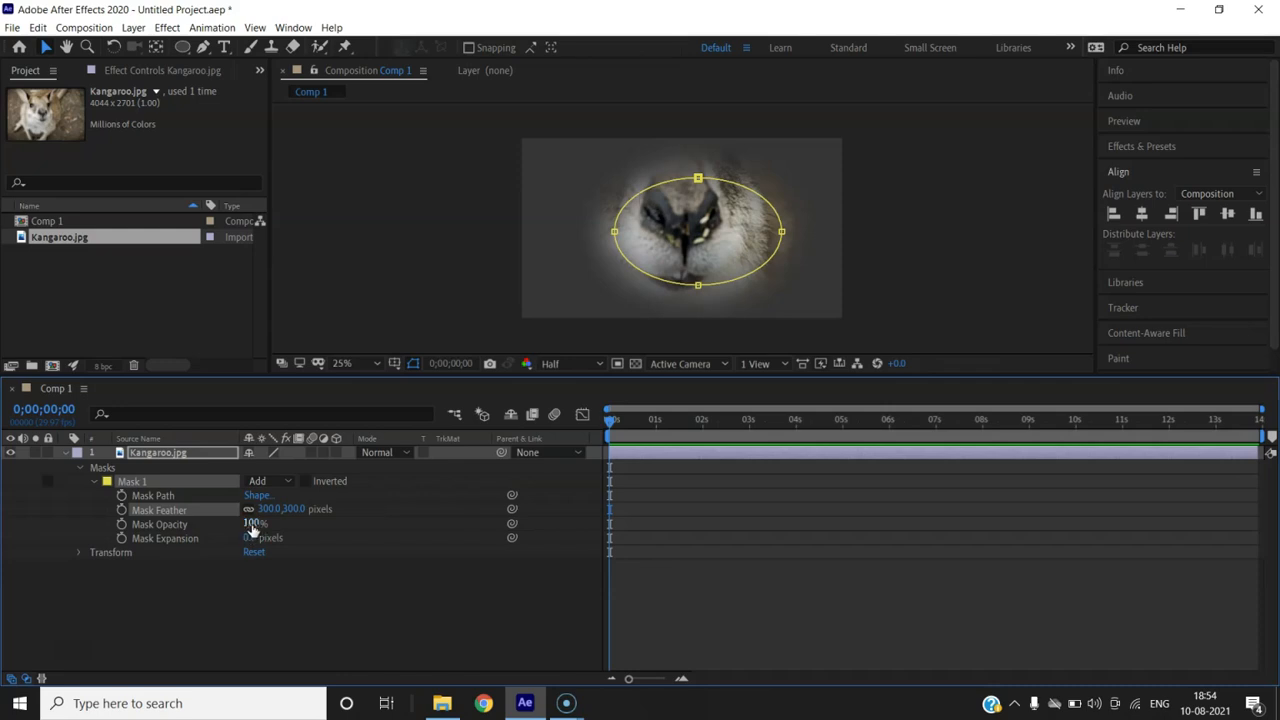
pyautogui.moveTo(255, 522); pyautogui.dragTo(318, 516)
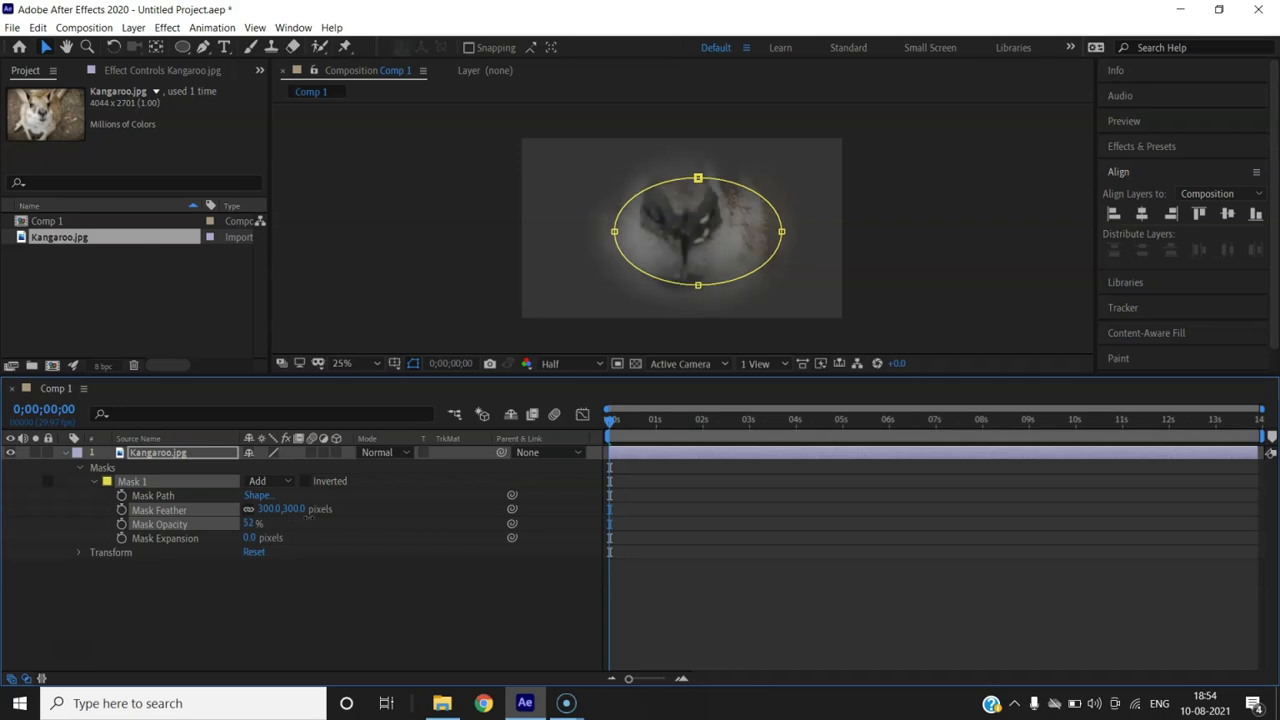
# - Place a second Kangaroo.jpg below the masked layer and arrange both so the masked nose sits to the right of the background kangaroo's face
pyautogui.moveTo(55, 238); pyautogui.dragTo(143, 565)
pyautogui.moveTo(700, 240); pyautogui.dragTo(610, 246)
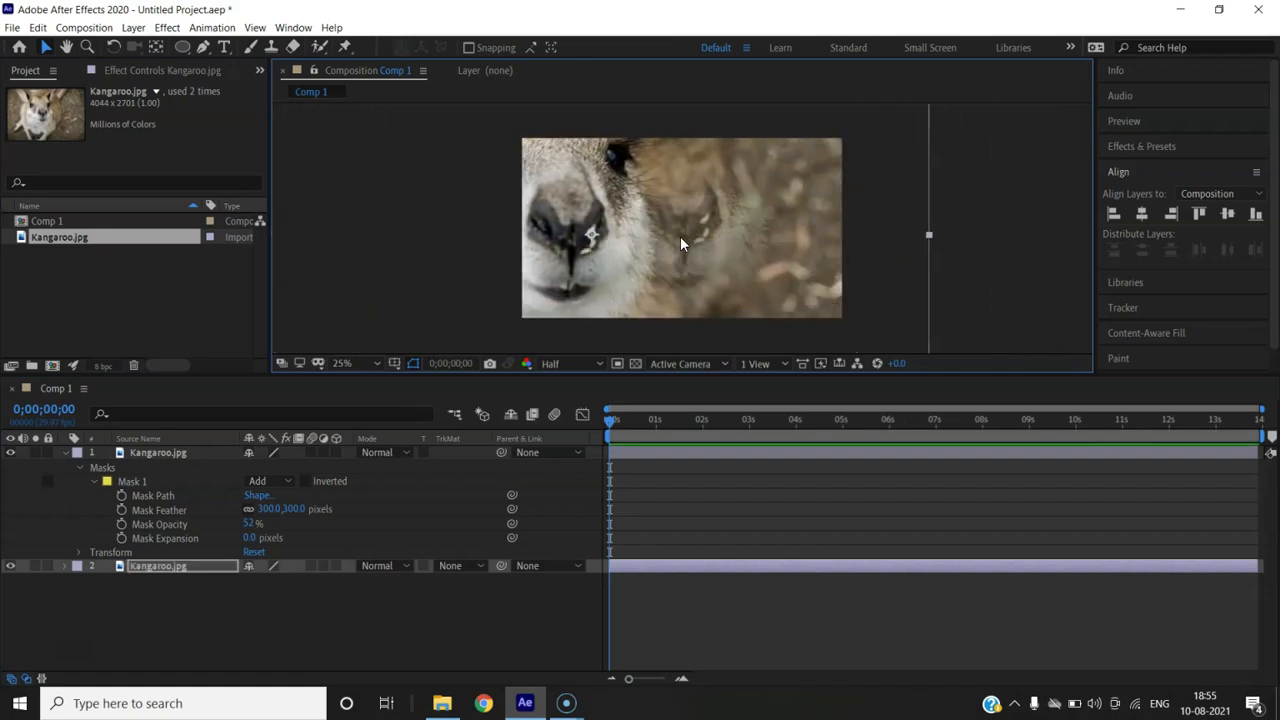
pyautogui.moveTo(701, 233); pyautogui.dragTo(686, 232)
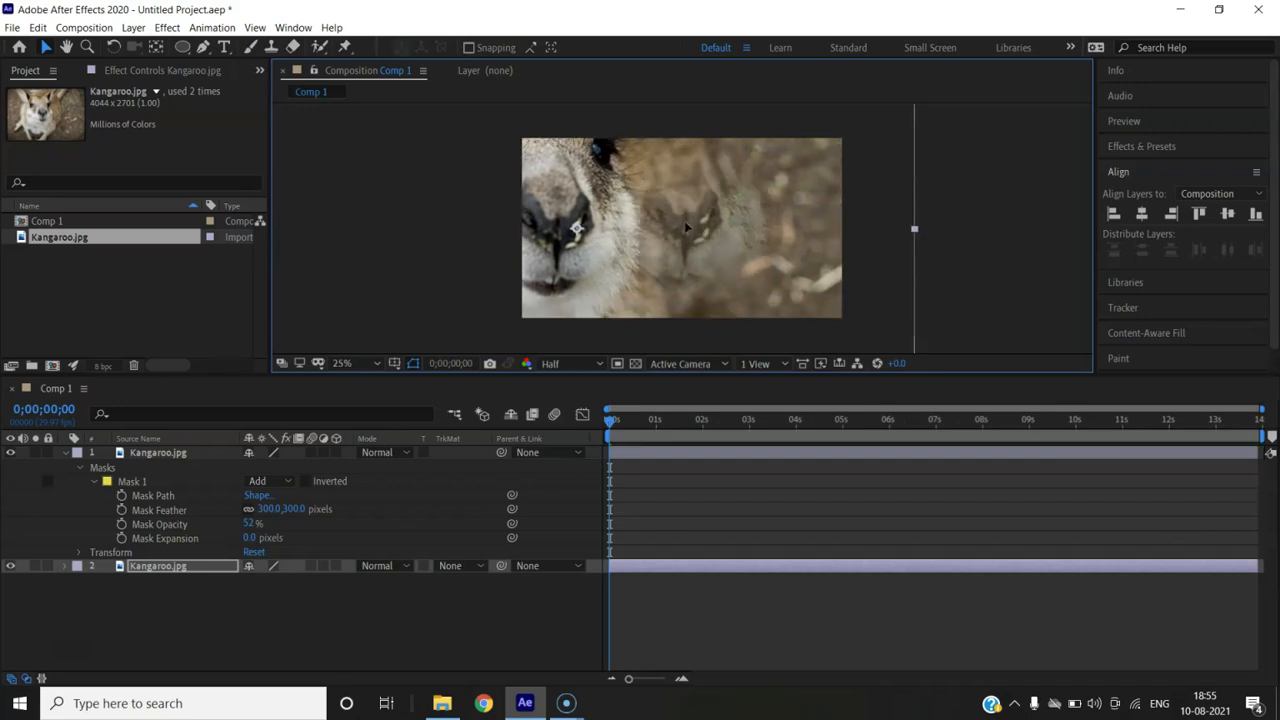
pyautogui.click(142, 450)
pyautogui.moveTo(731, 224); pyautogui.dragTo(739, 236)
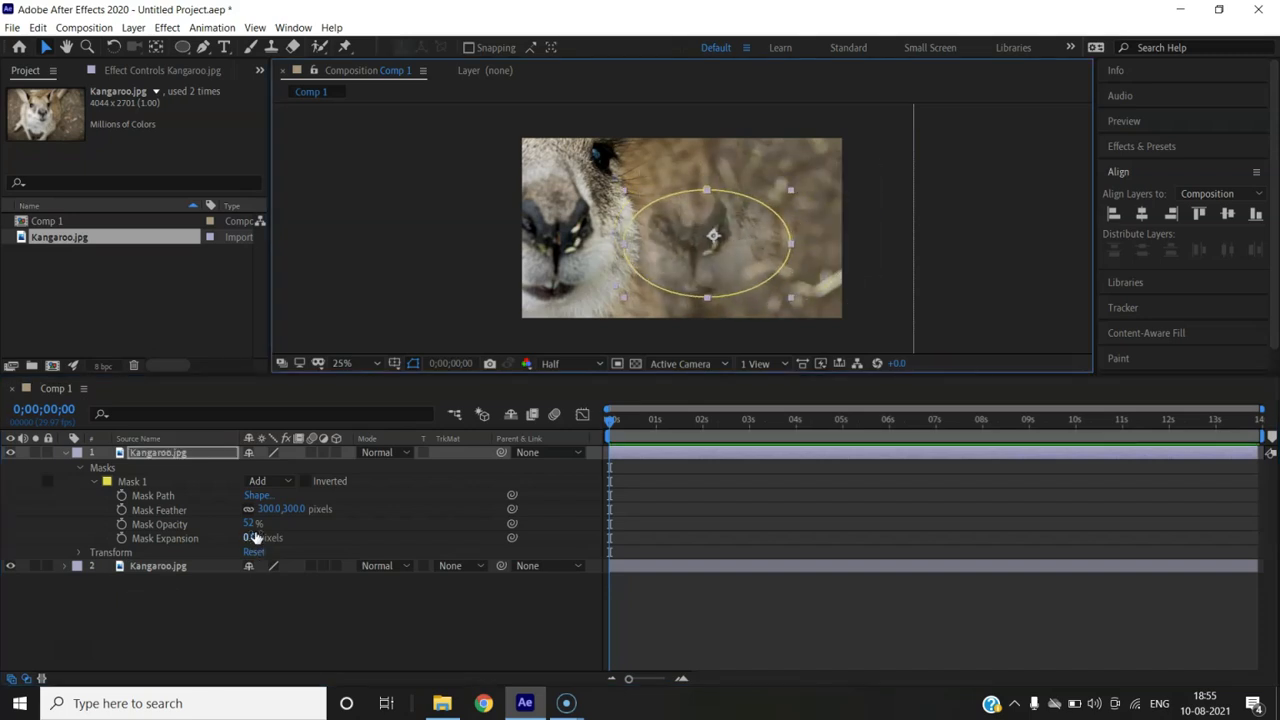
# - Set the mask opacity of Mask 1 to 100% and reselect the masked Kangaroo.jpg layer
pyautogui.moveTo(251, 524); pyautogui.dragTo(300, 523)
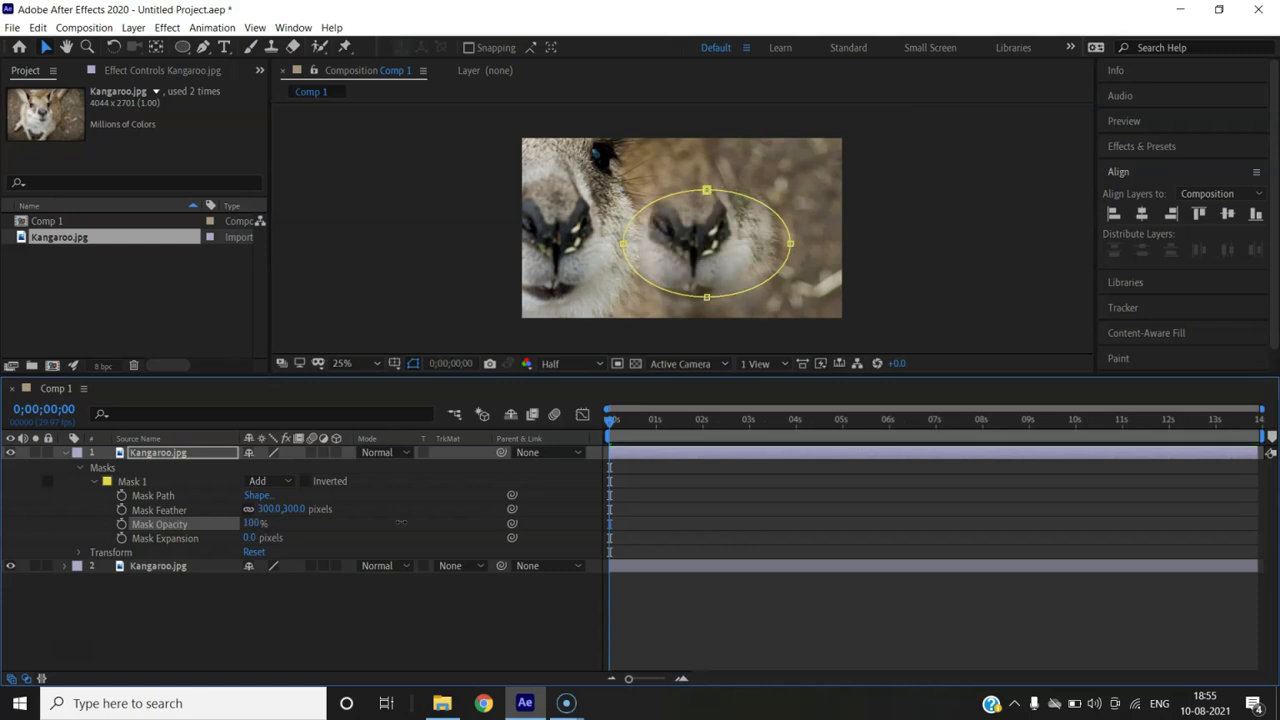
pyautogui.click(737, 248)
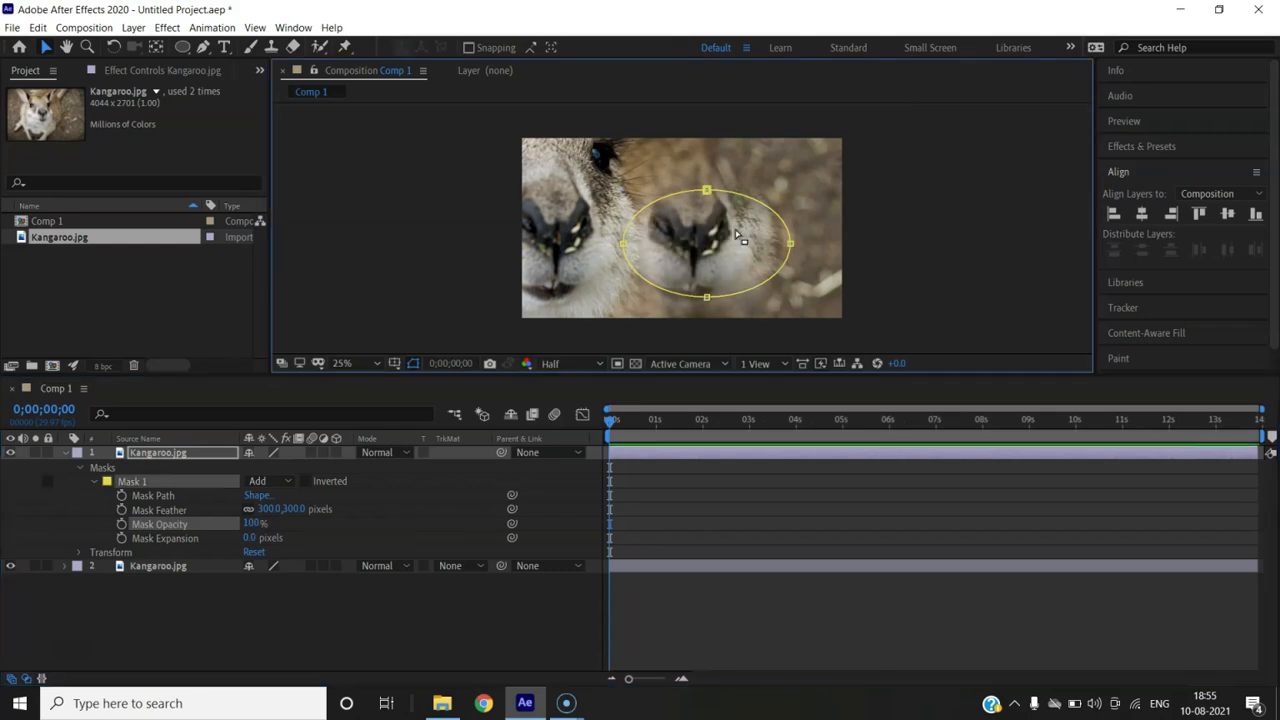
pyautogui.click(737, 243)
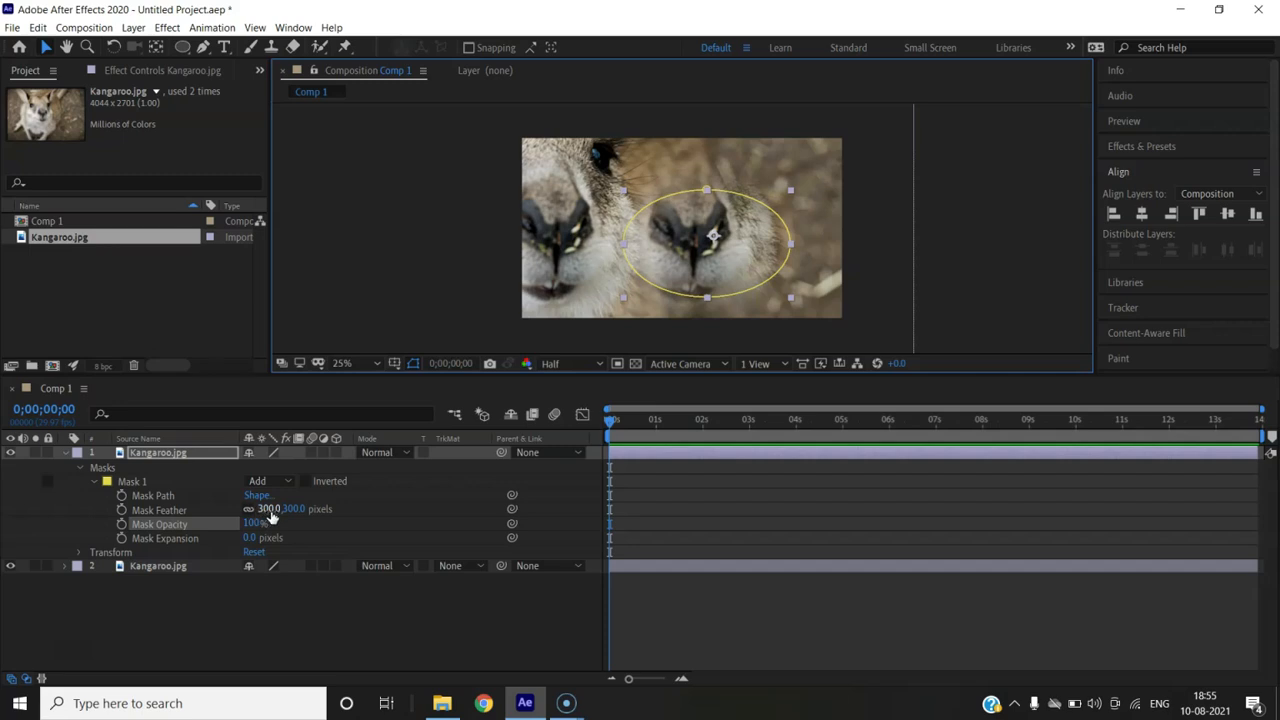
# - Reduce the mask feather of Mask 1 to 11 pixels and move the masked nose slightly up and to the right
pyautogui.moveTo(270, 513); pyautogui.dragTo(1, 543)
pyautogui.click(692, 260)
pyautogui.moveTo(691, 256)
pyautogui.mouseDown()
pyautogui.moveTo(726, 244)
pyautogui.moveTo(703, 235)
pyautogui.mouseUp()
pyautogui.click(781, 293)
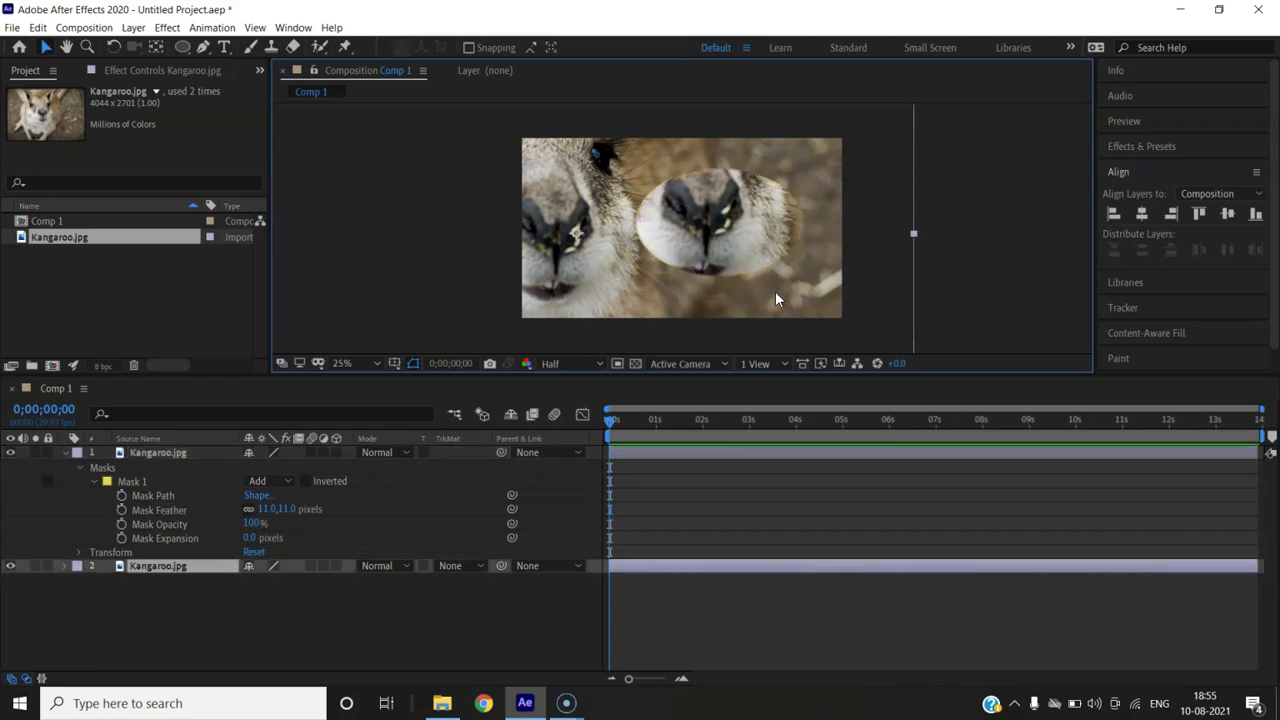
# - Check the mask edge up close, set the mask feather of Mask 1 to 0 pixels, and collapse the layer's mask properties
pyautogui.press('/')
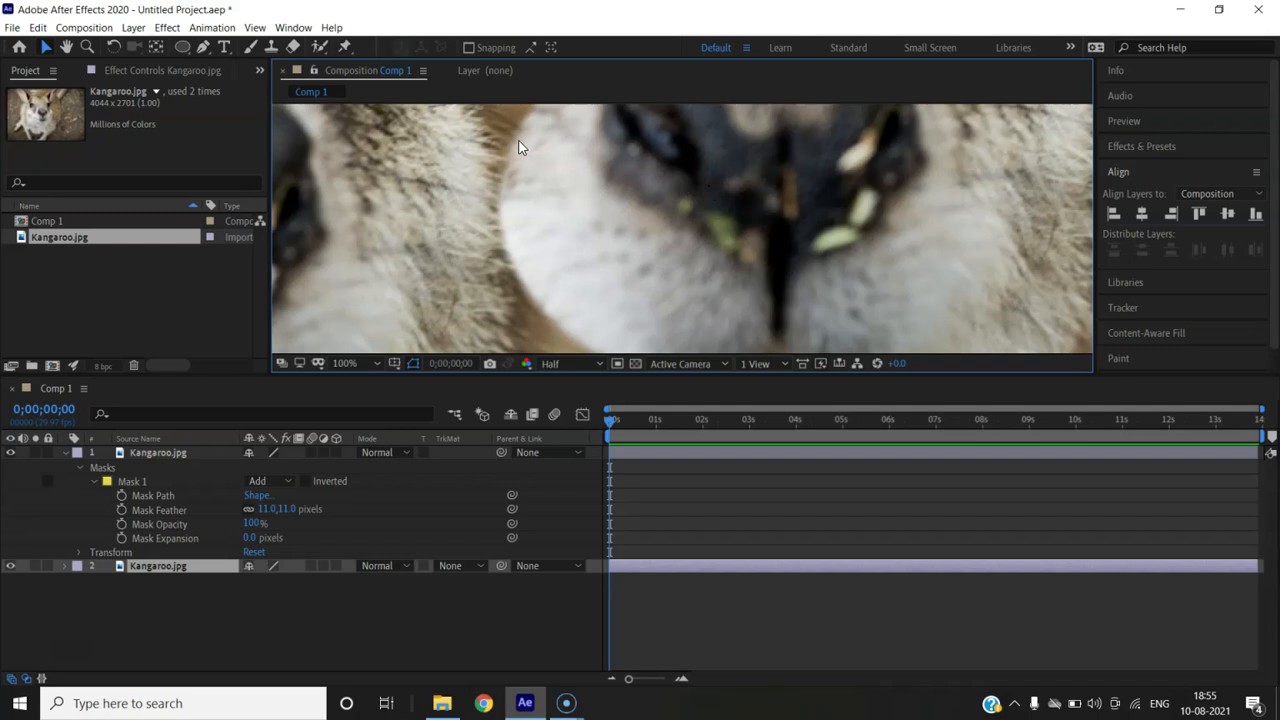
pyautogui.scroll(-3, 556, 152)
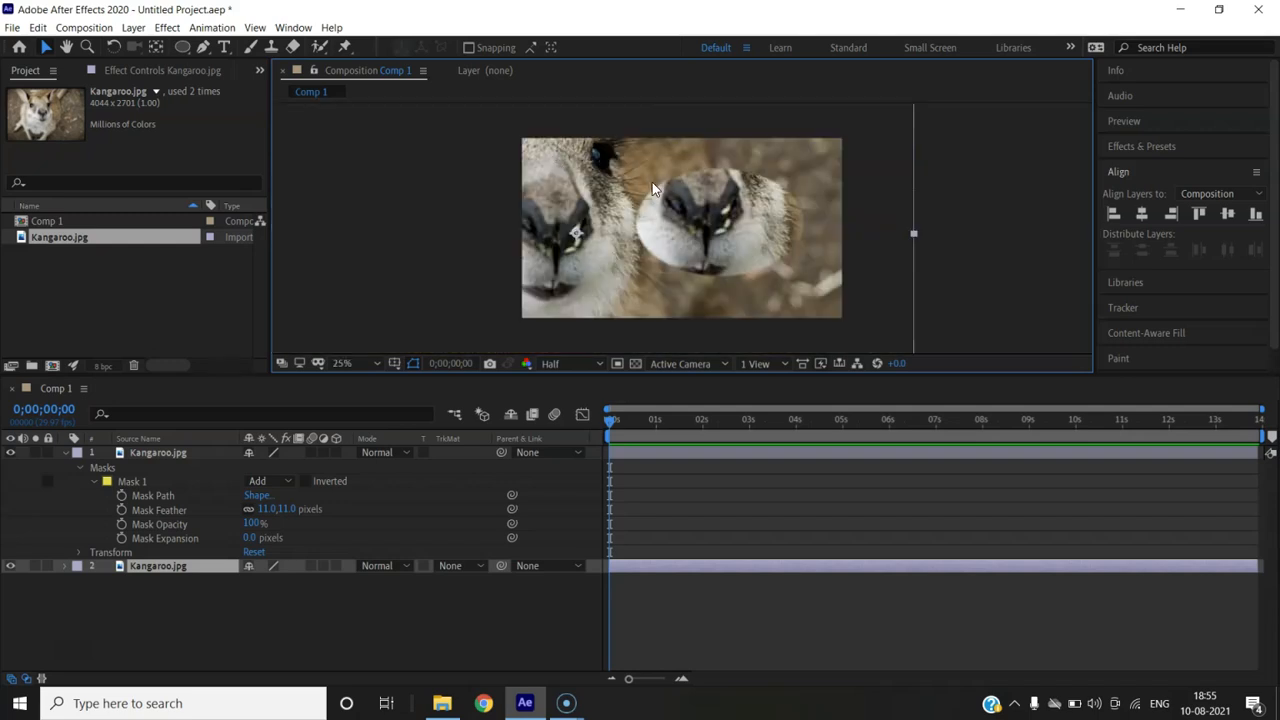
pyautogui.click(250, 497)
pyautogui.moveTo(274, 510); pyautogui.dragTo(196, 512)
pyautogui.click(850, 240)
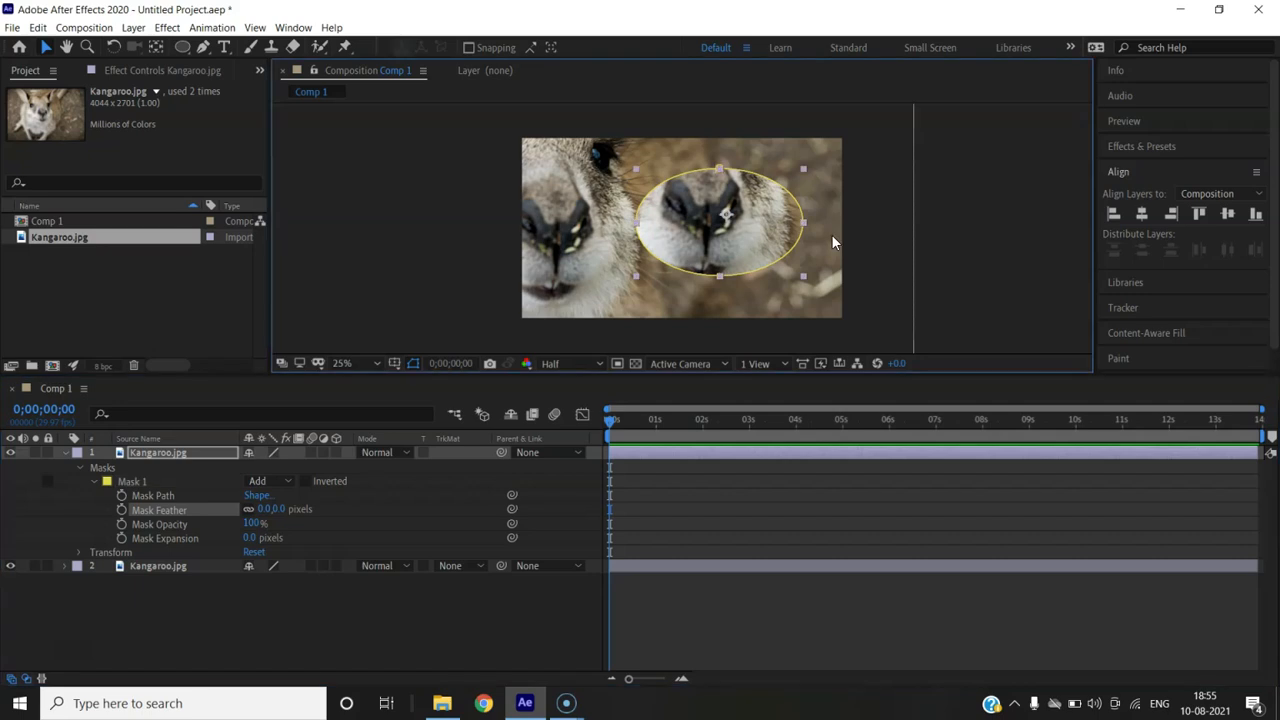
pyautogui.press('.')
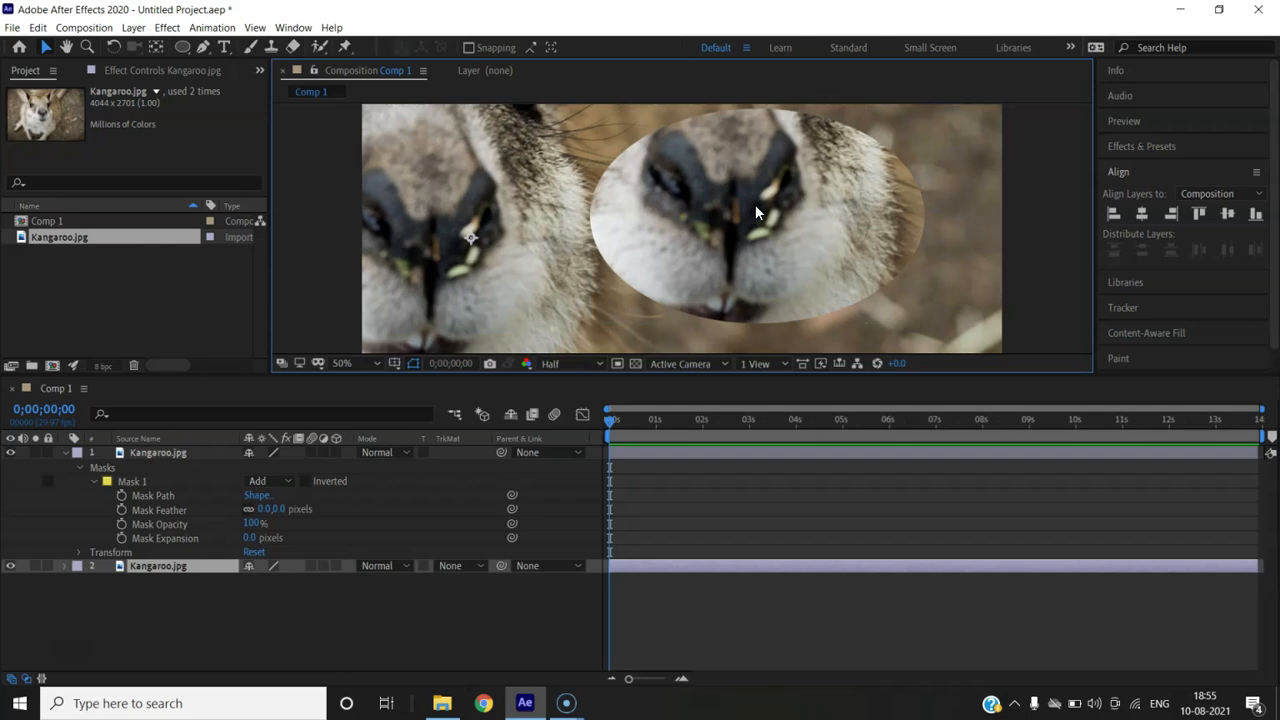
pyautogui.scroll(1, 755, 204)
pyautogui.scroll(-2, 755, 204)
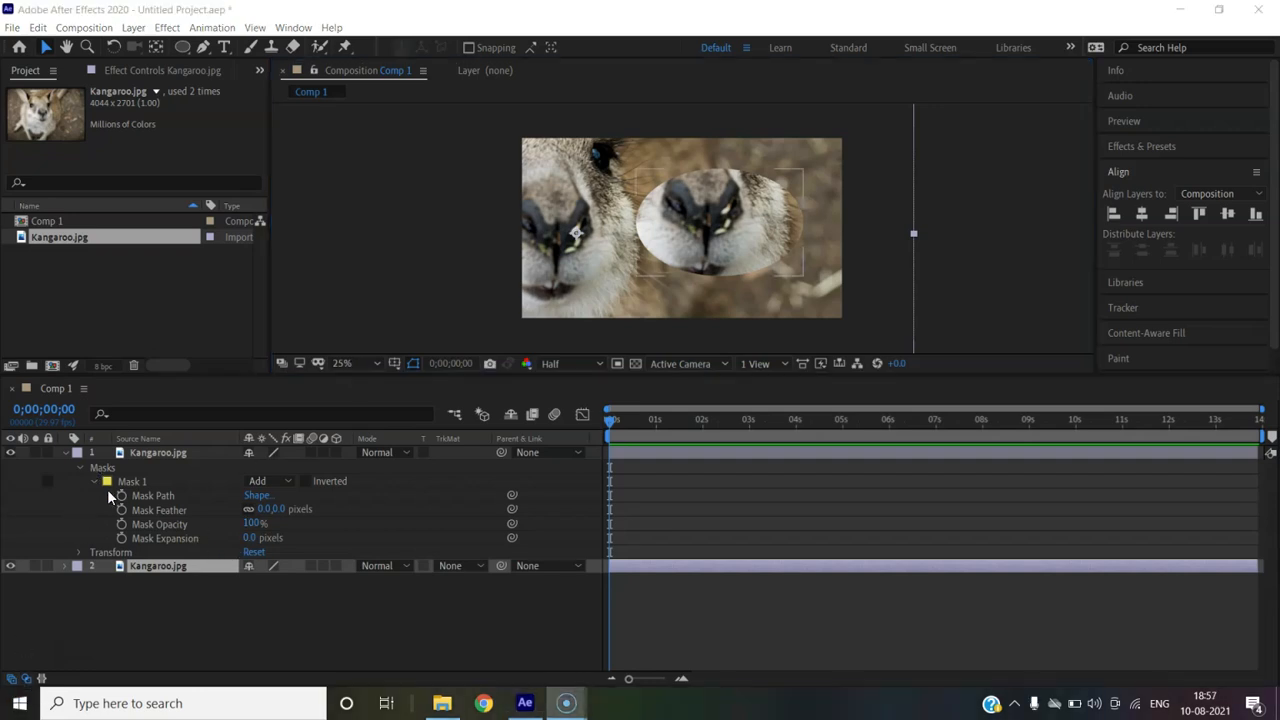
pyautogui.click(93, 478)
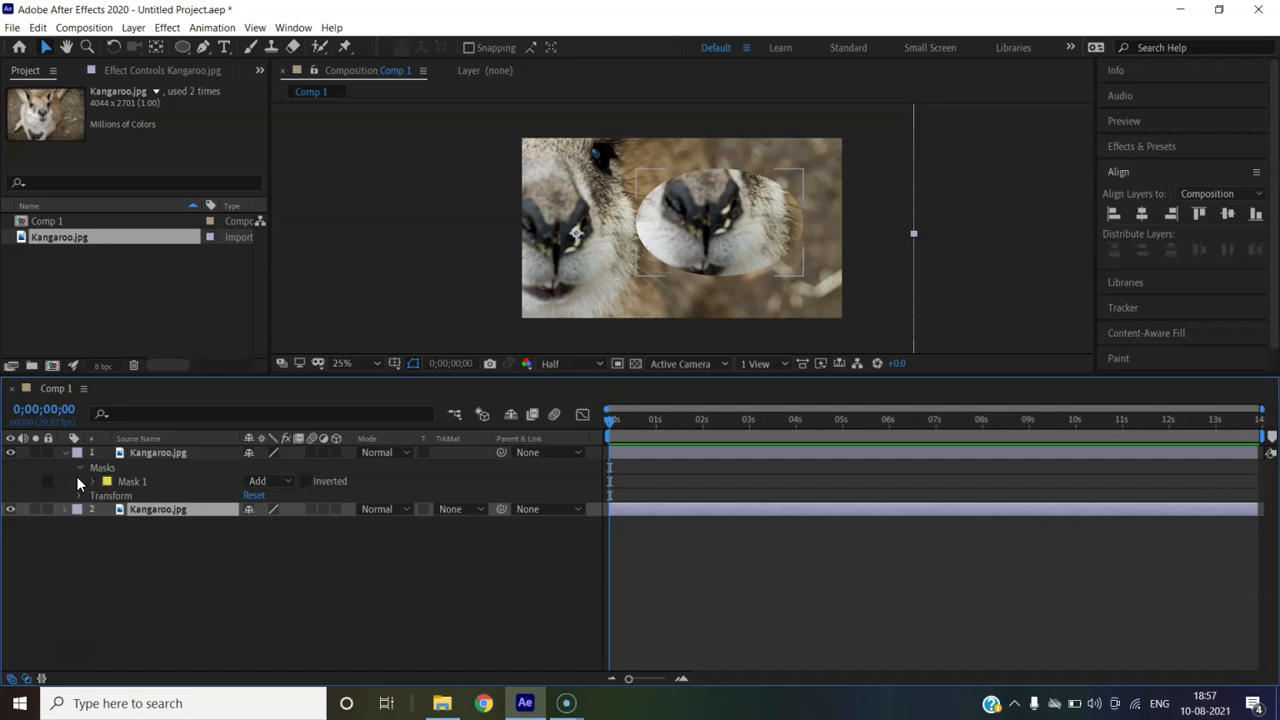
pyautogui.click(80, 468)
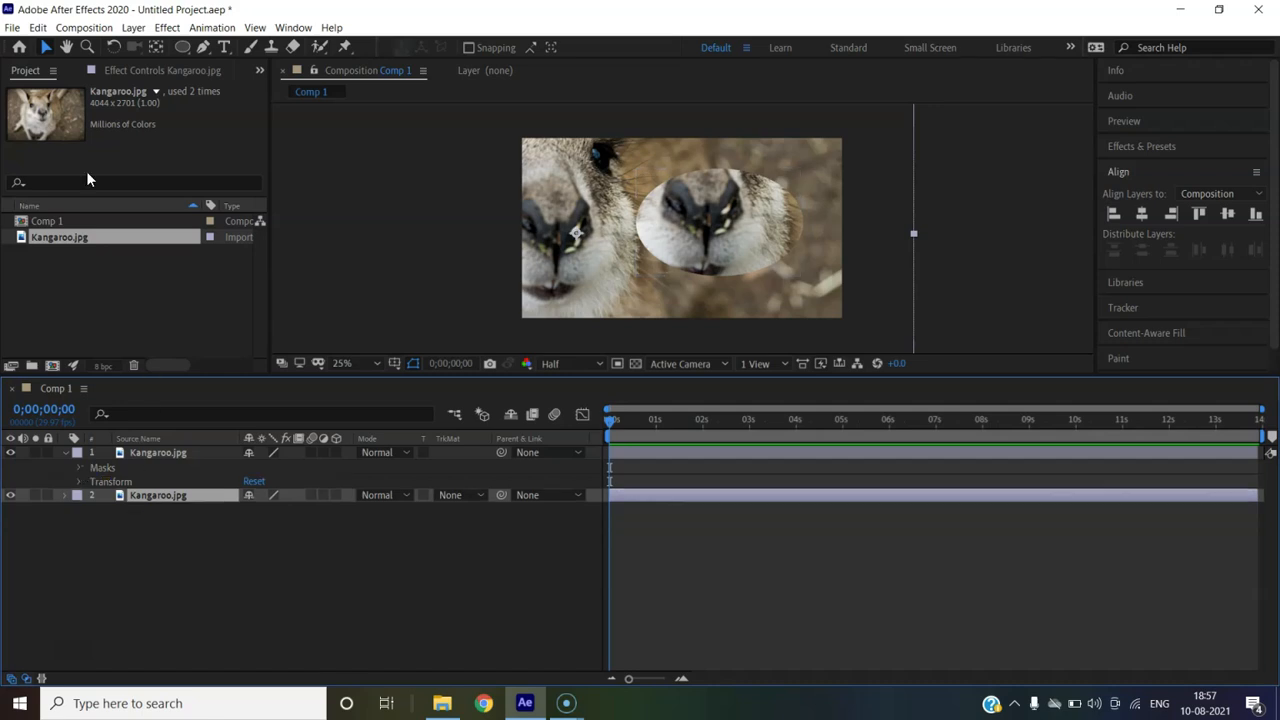
# - Draw an elliptical mask on the lower Kangaroo.jpg layer with the Ellipse tool and delete that mask
pyautogui.click(182, 47)
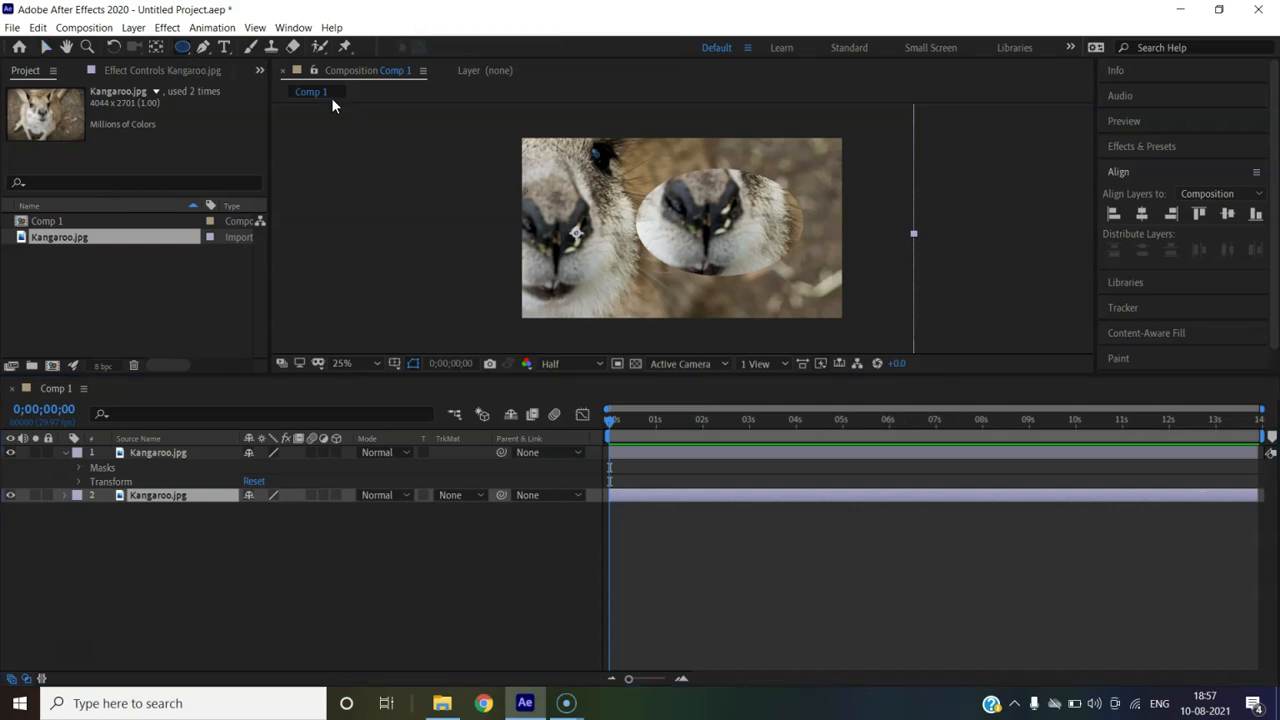
pyautogui.moveTo(547, 161)
pyautogui.mouseDown()
pyautogui.moveTo(664, 257)
pyautogui.moveTo(704, 259)
pyautogui.mouseUp()
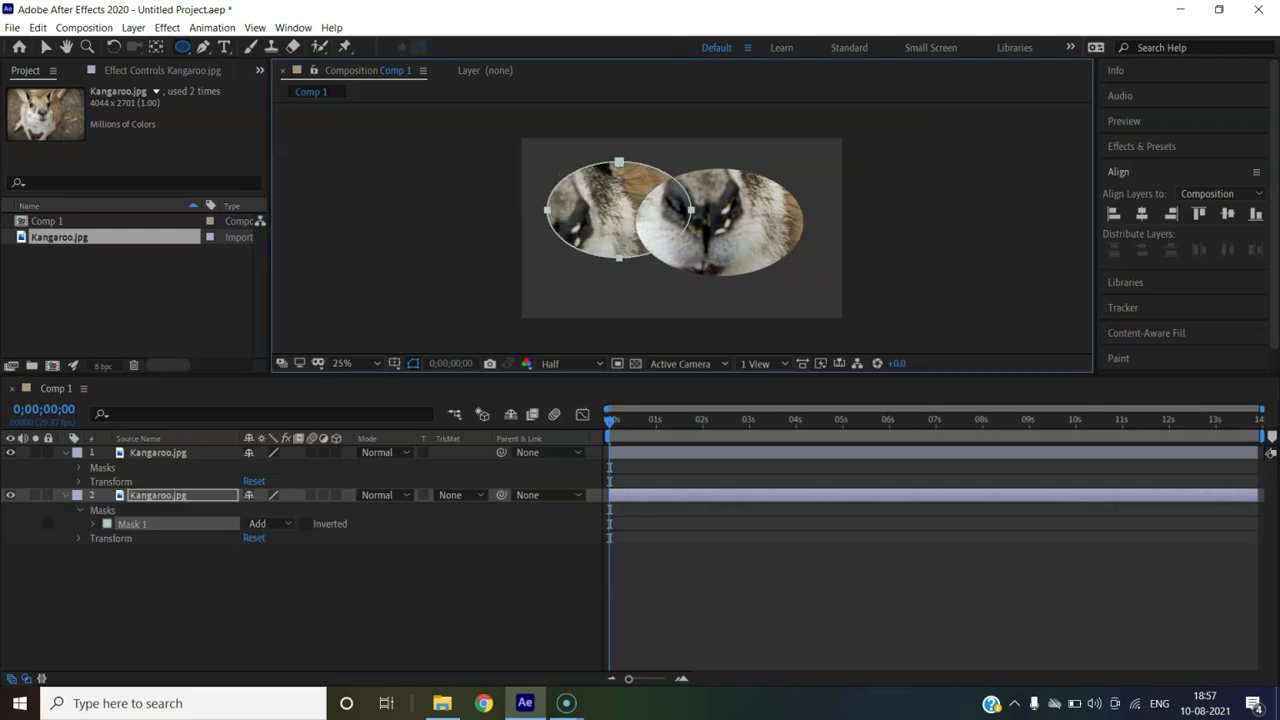
pyautogui.click(155, 524)
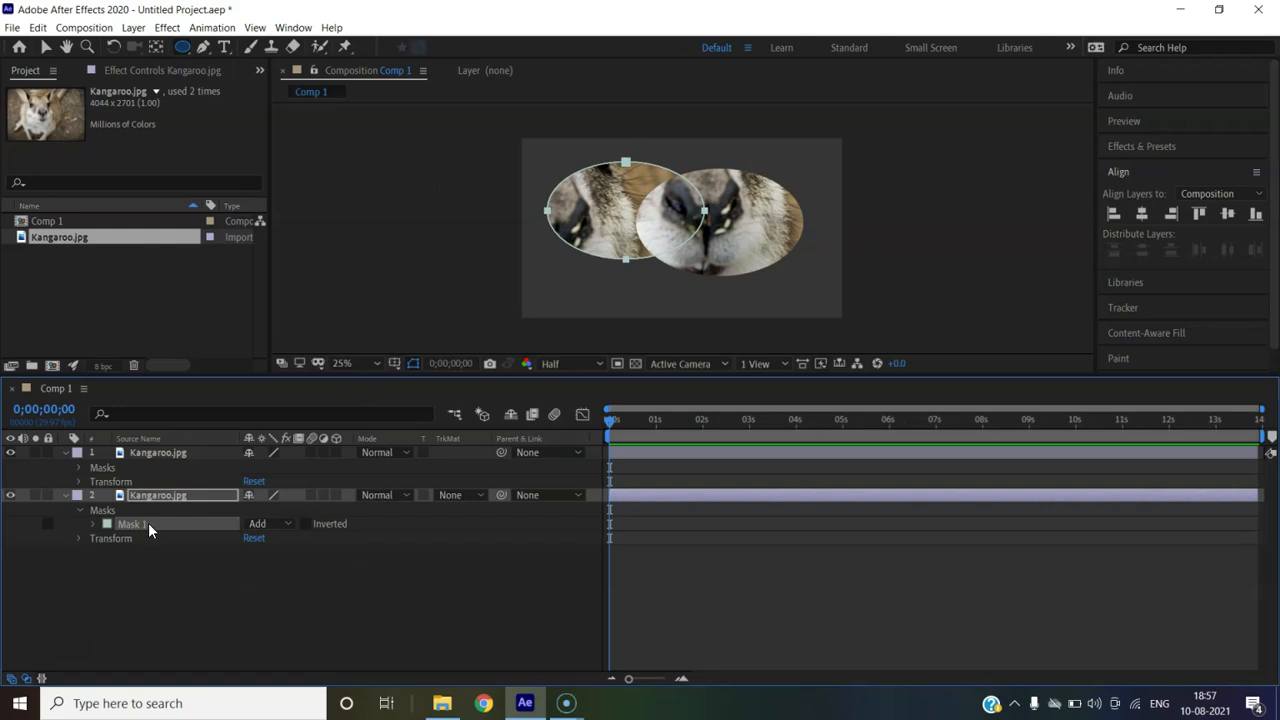
pyautogui.press('Delete')
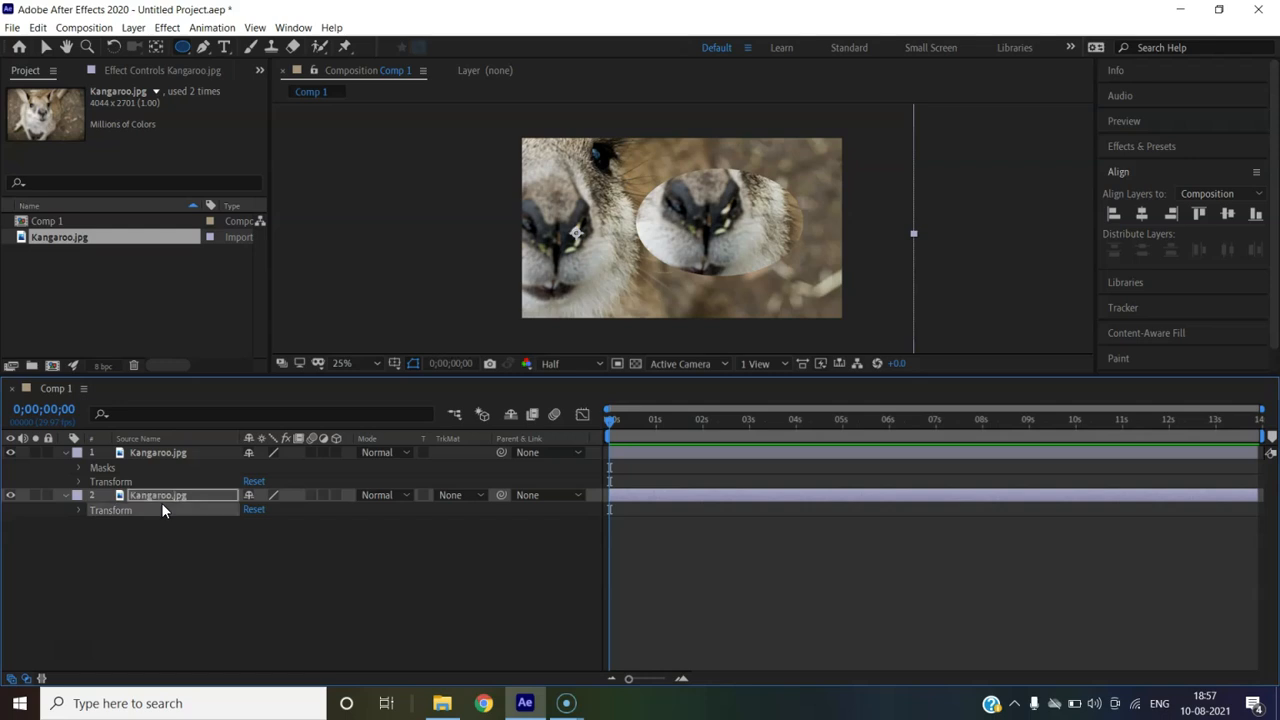
# - With no layer selected, draw a red ellipse with a 28 px black stroke over the background kangaroo's face, and select the masked Kangaroo.jpg layer
pyautogui.click(243, 614)
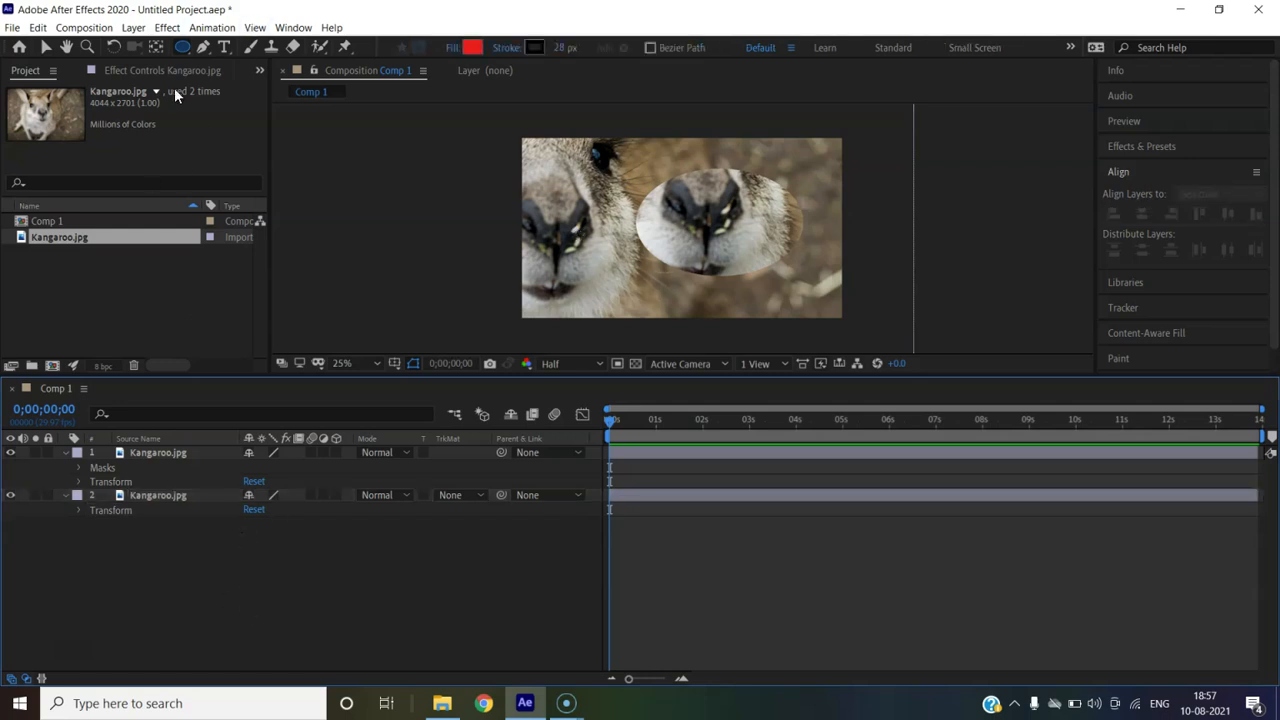
pyautogui.moveTo(520, 163); pyautogui.dragTo(635, 268)
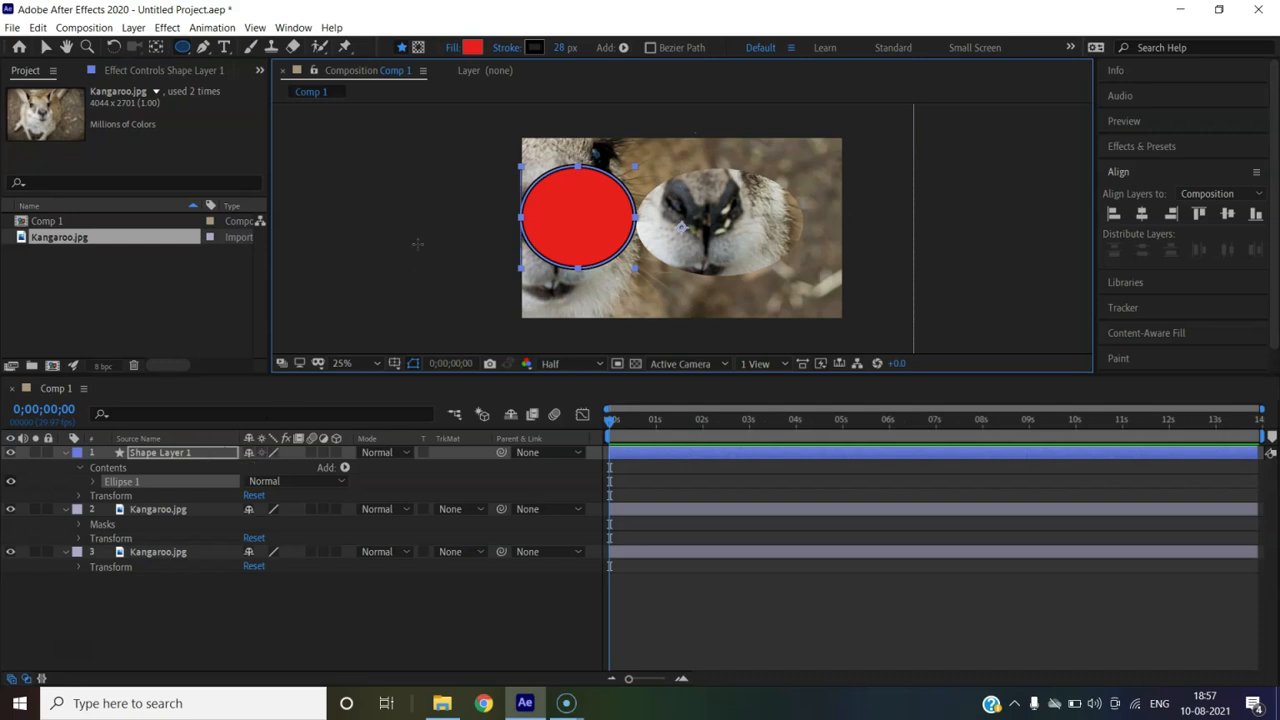
pyautogui.click(166, 510)
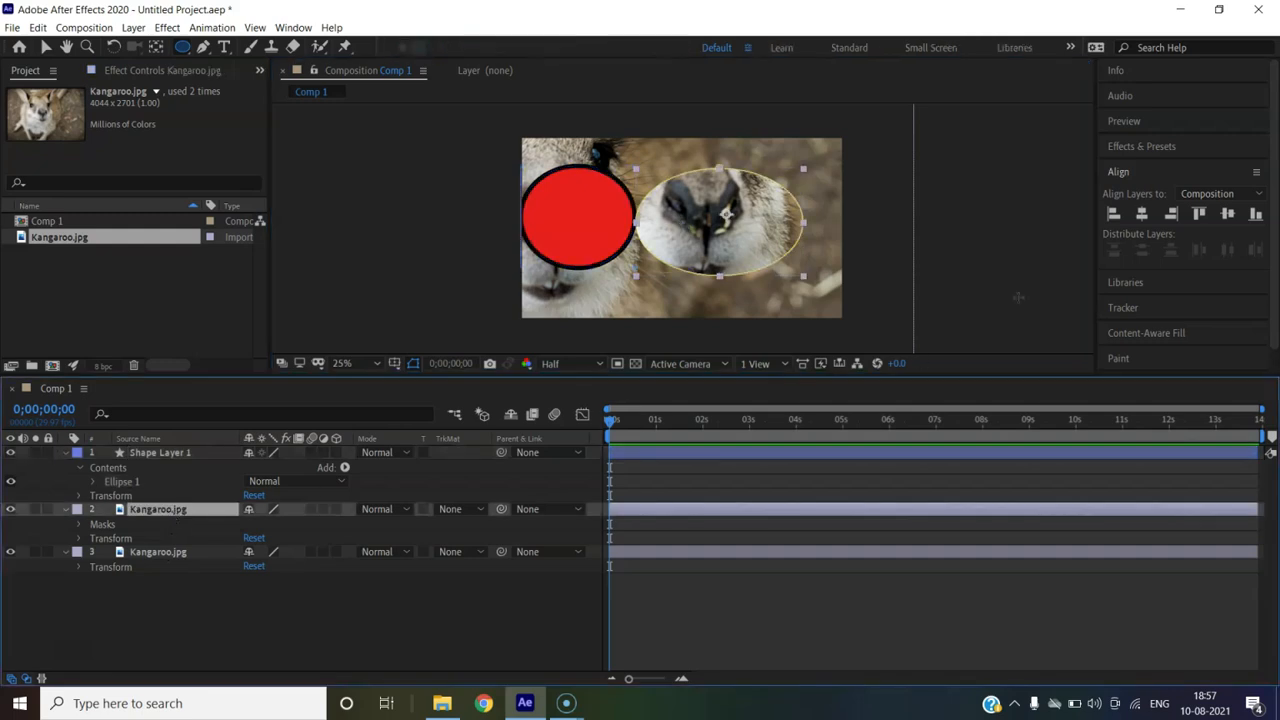